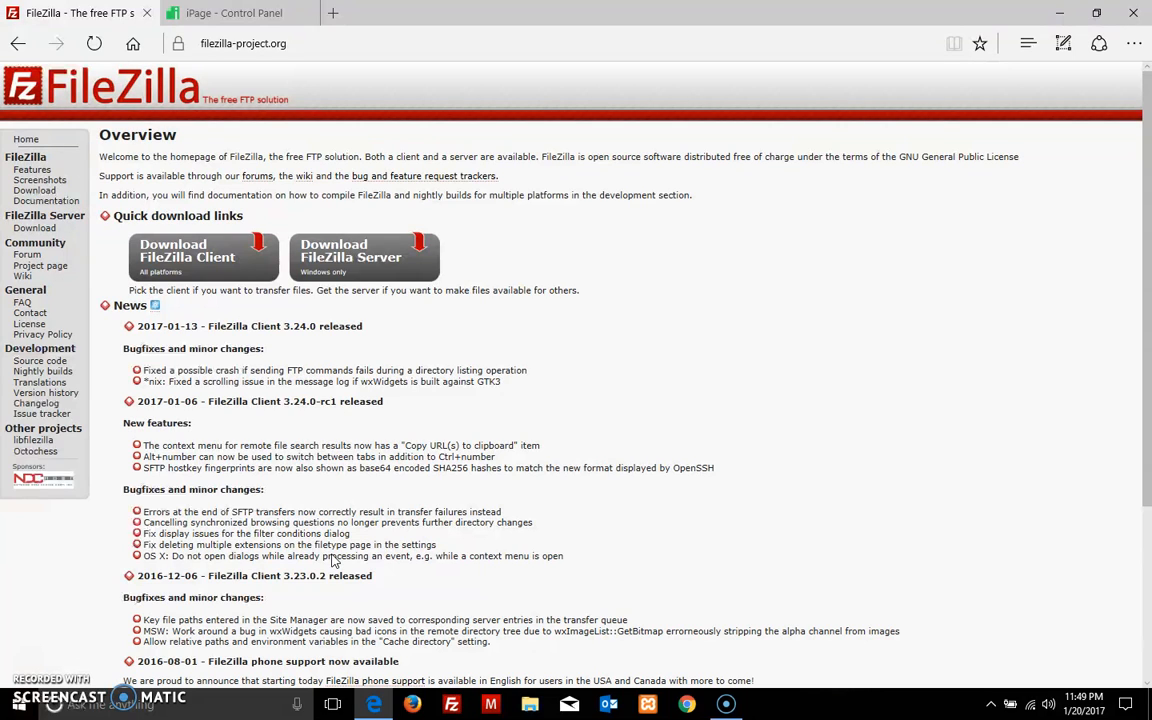
Step: Open the FileZilla Server download page from the quick download links on the filezilla-project.org homepage
{"action": "left_click_drag", "start_coordinate": [290, 44], "coordinate": [185, 42]}
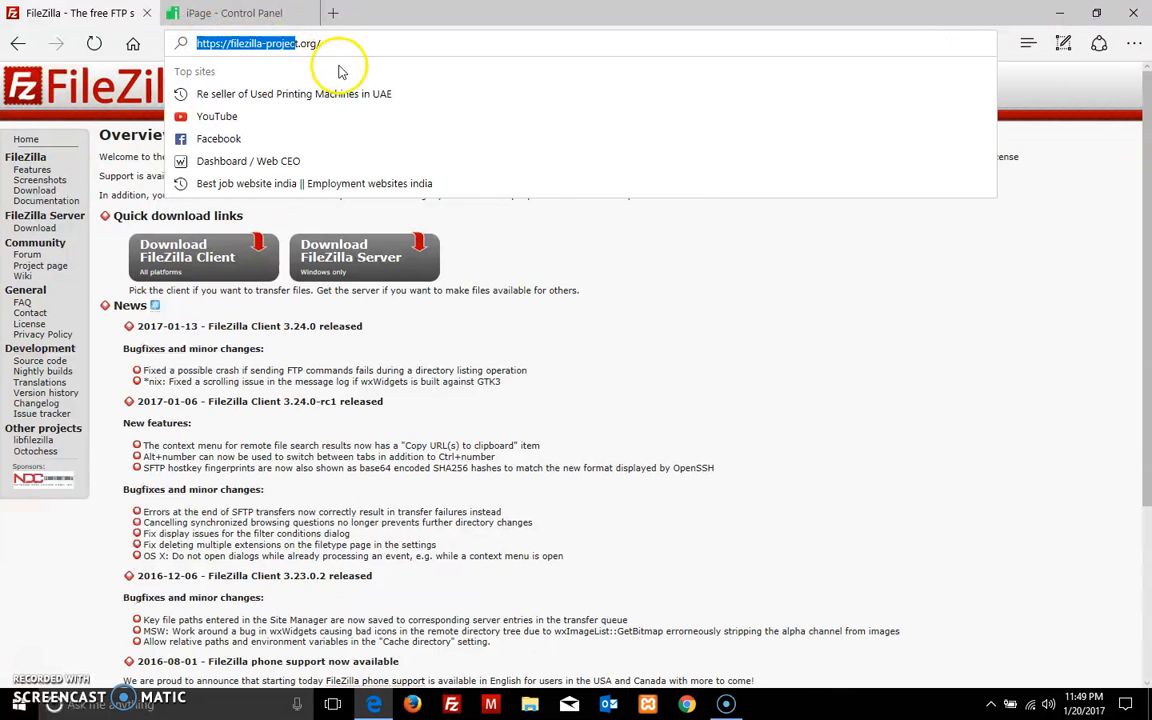
{"action": "left_click_drag", "start_coordinate": [337, 50], "coordinate": [342, 44]}
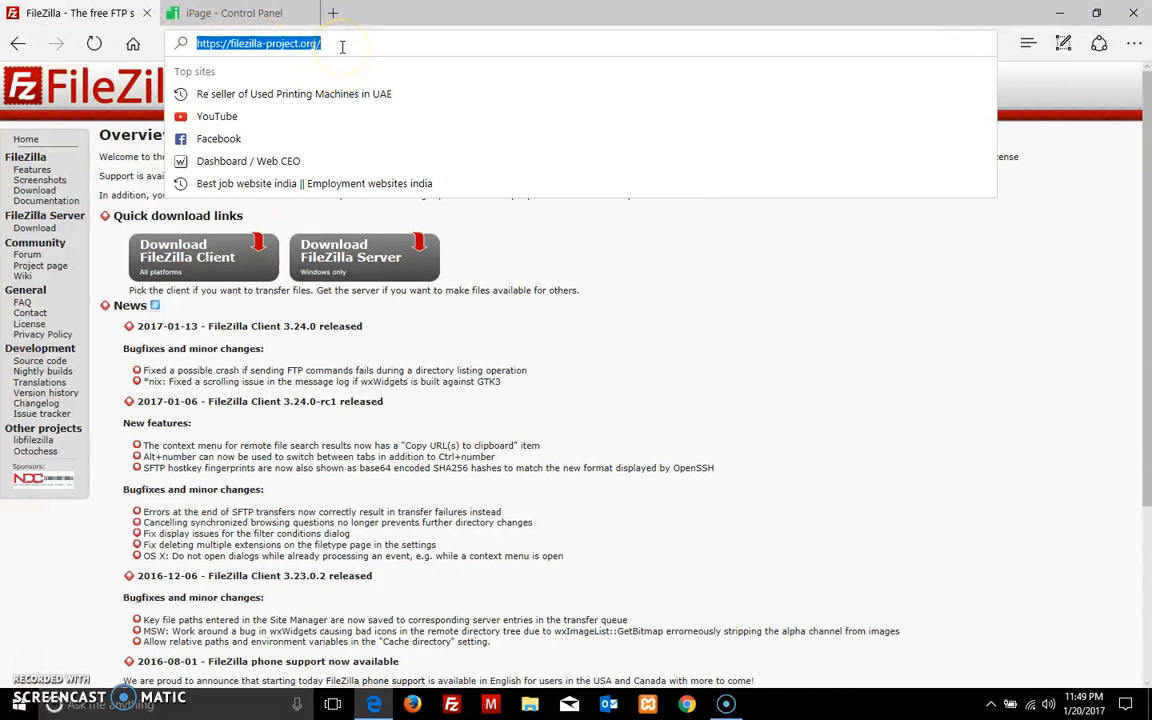
{"action": "left_click", "coordinate": [558, 231]}
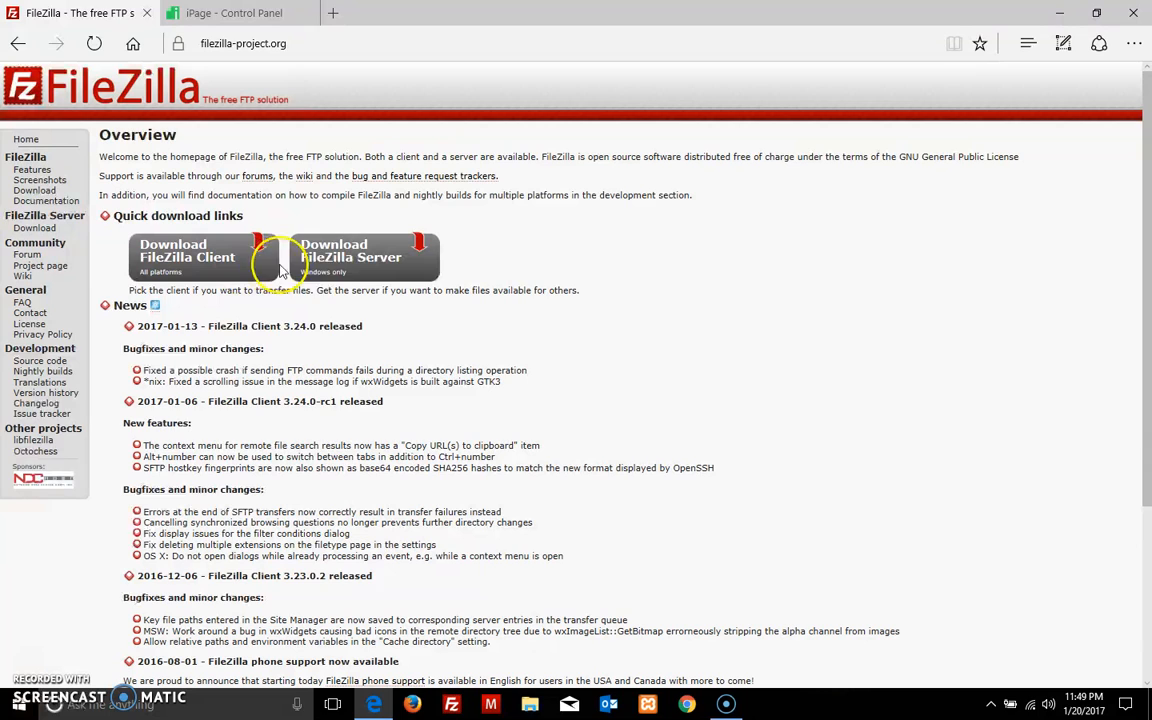
{"action": "left_click", "coordinate": [366, 263]}
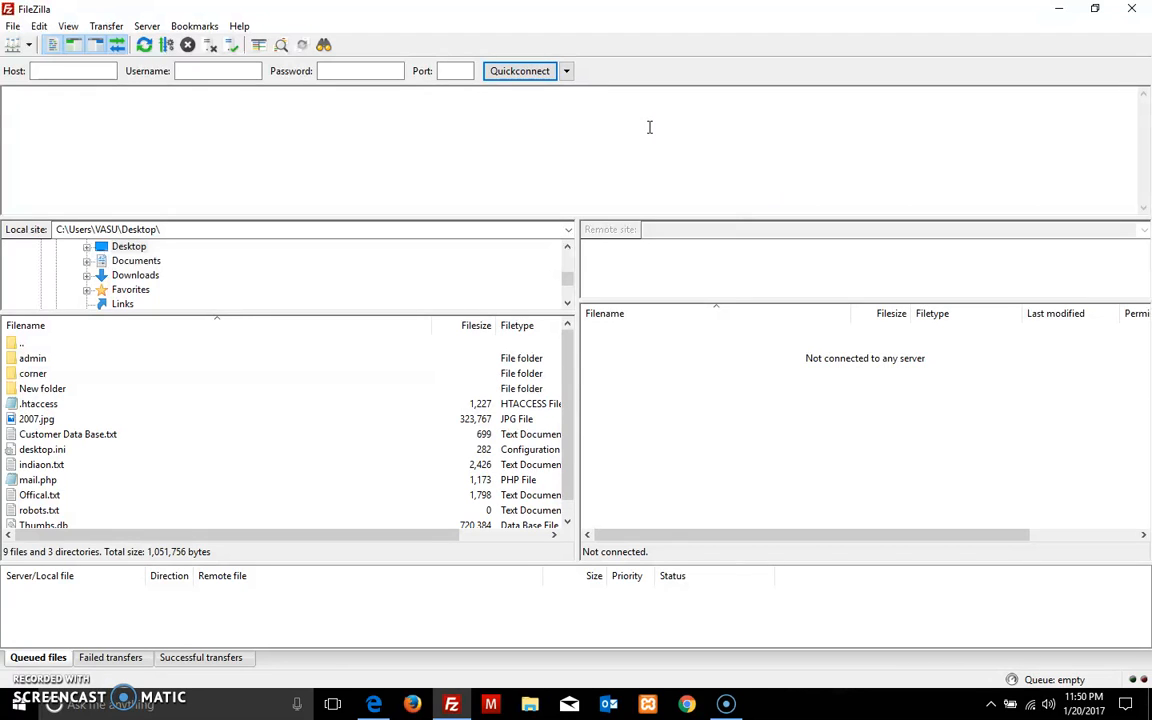
{"action": "left_click", "coordinate": [54, 72]}
{"action": "left_click", "coordinate": [334, 72]}
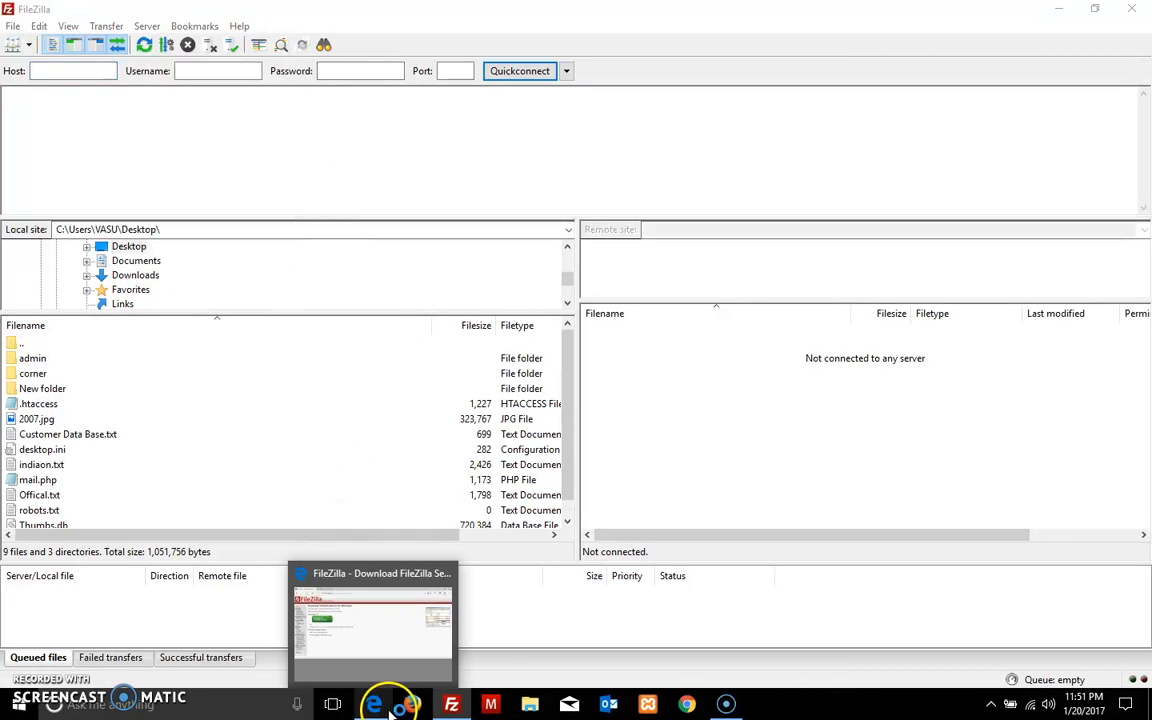
Step: Switch to the Edge browser and open the FTP page from the iPage control panel's favorites
{"action": "left_click", "coordinate": [375, 706]}
{"action": "left_click", "coordinate": [230, 13]}
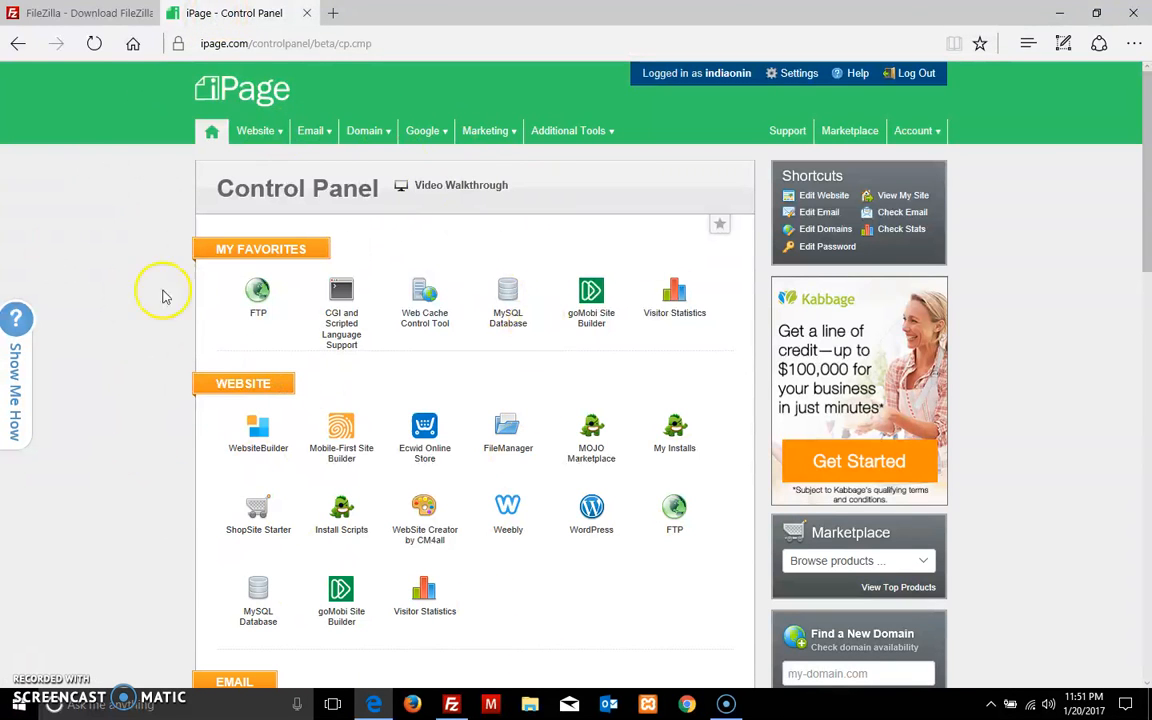
{"action": "left_click", "coordinate": [260, 315]}
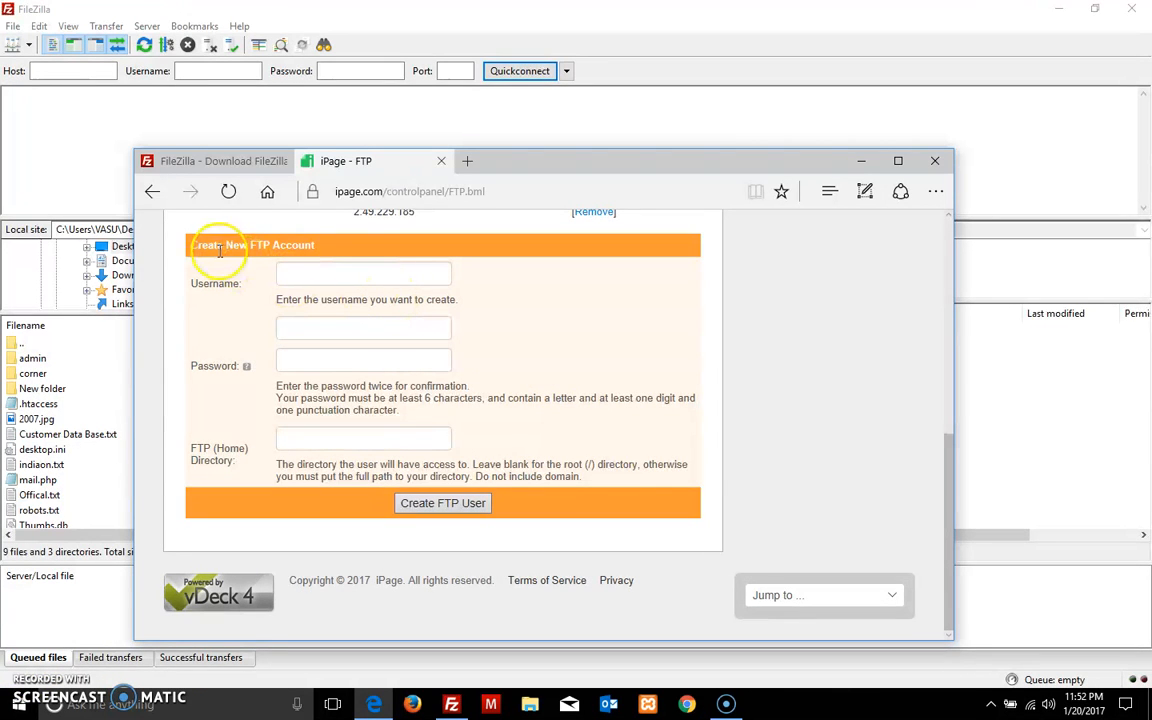
Step: Examine the username, password and home directory fields of the Create New FTP Account form
{"action": "left_click", "coordinate": [321, 276]}
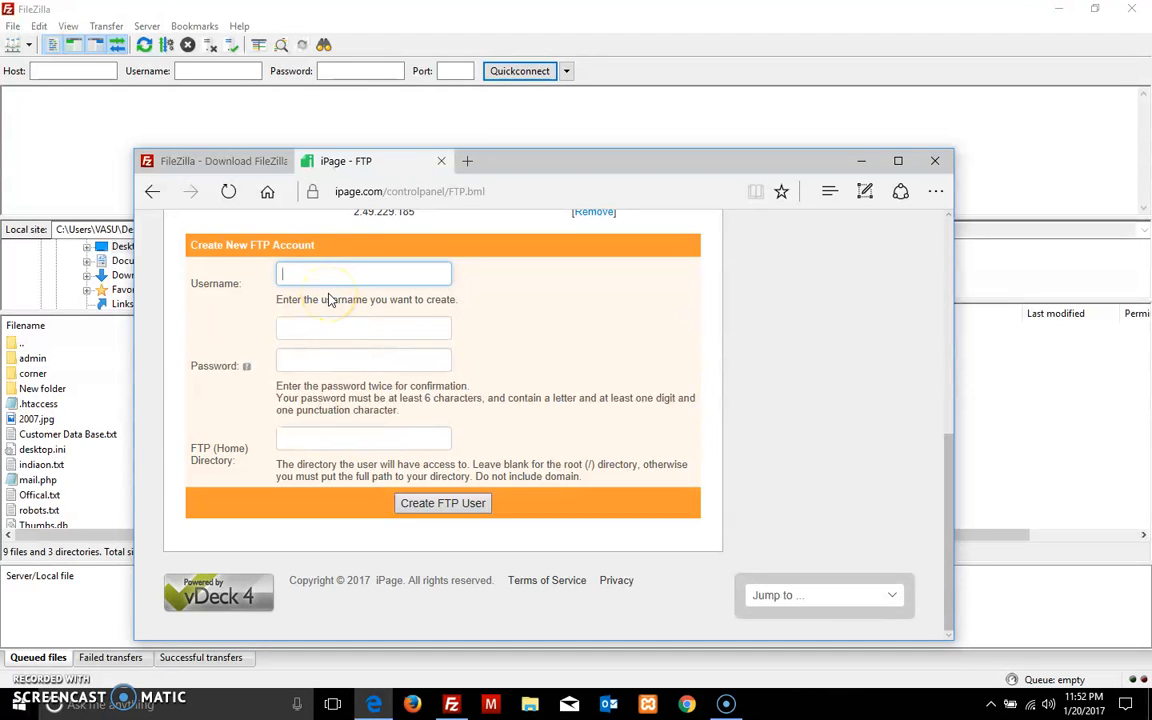
{"action": "left_click", "coordinate": [322, 328]}
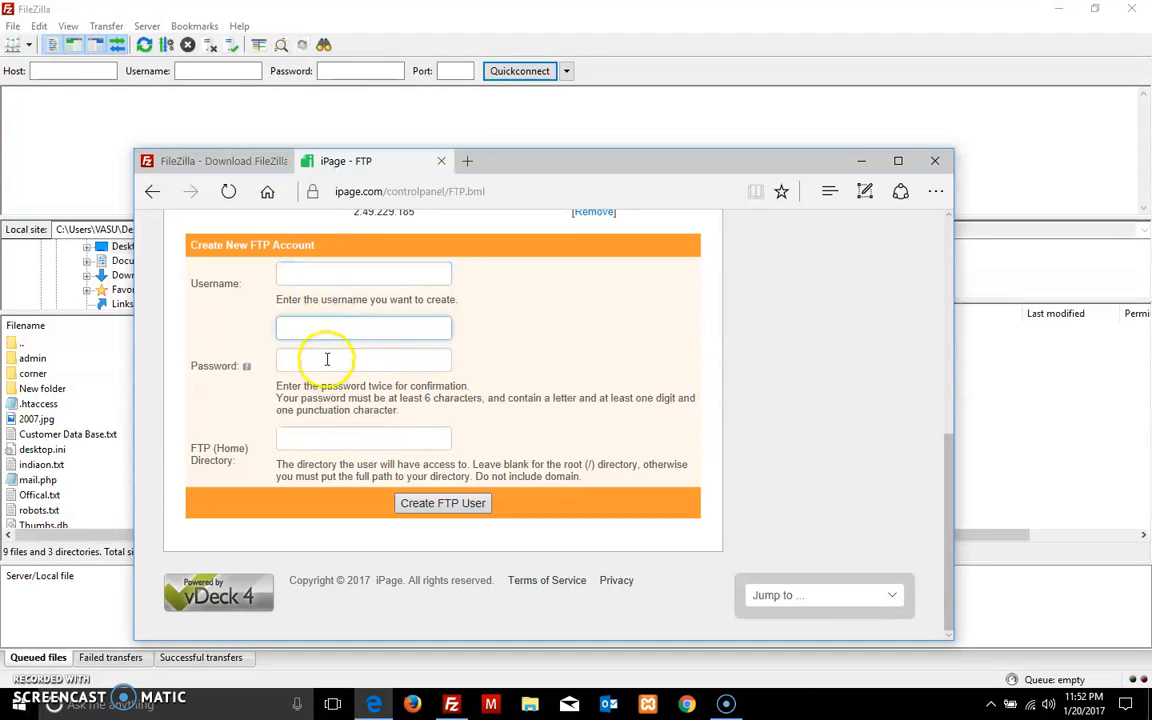
{"action": "left_click", "coordinate": [327, 436]}
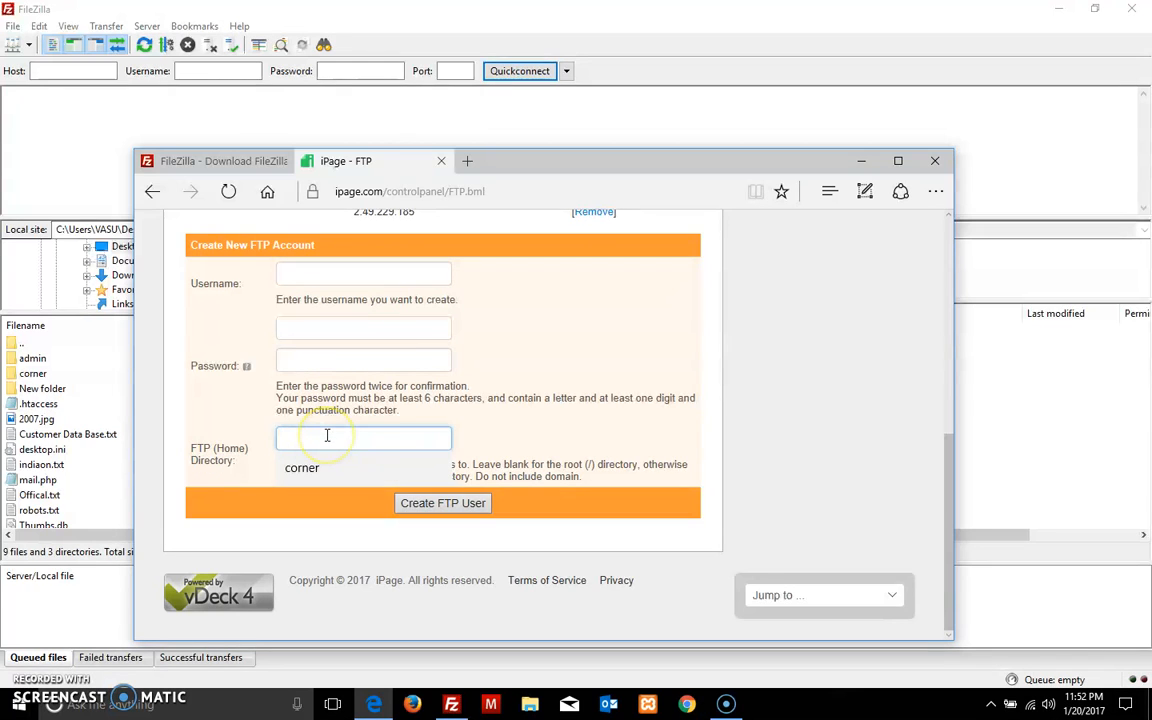
{"action": "left_click", "coordinate": [327, 437]}
{"action": "left_click", "coordinate": [481, 427]}
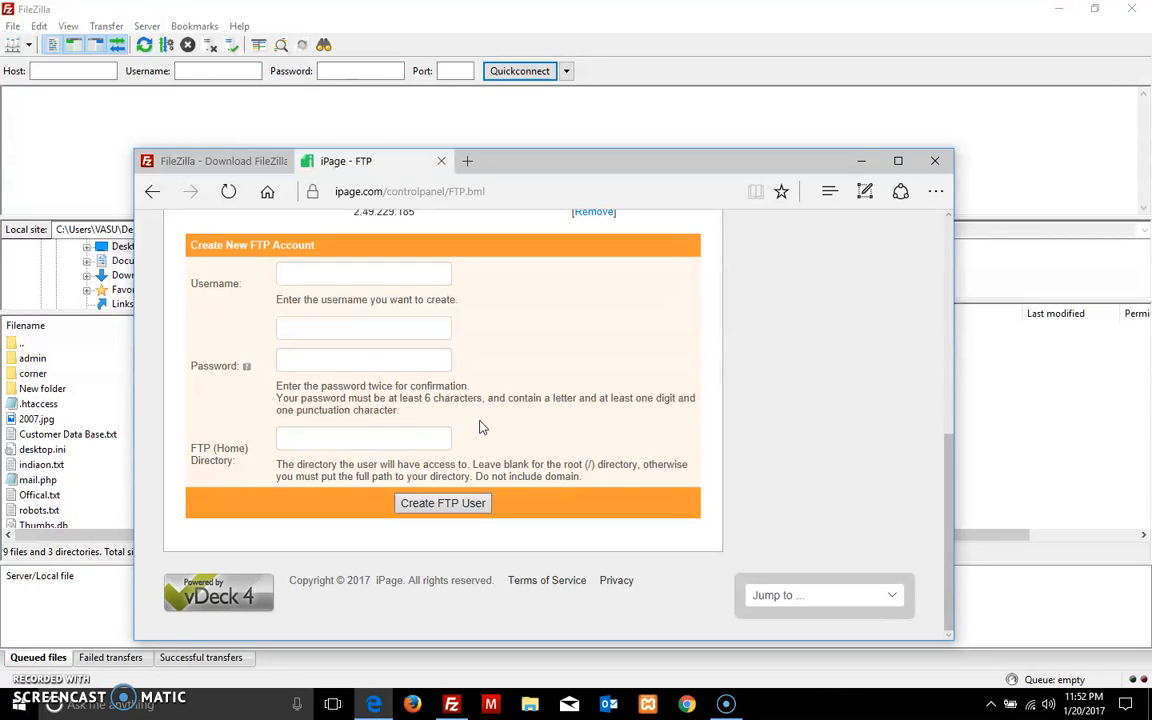
{"action": "left_click", "coordinate": [391, 440]}
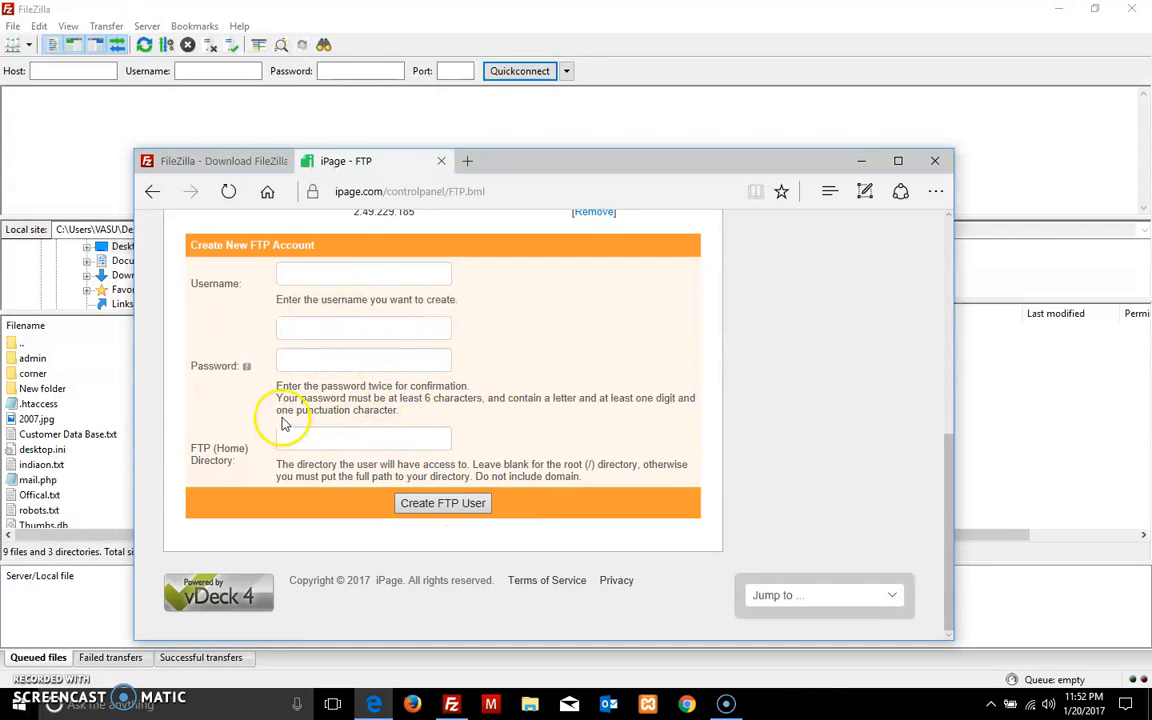
Step: Switch back to FileZilla, set the host to indiaon.in and fill in the FTP account's username
{"action": "left_click", "coordinate": [861, 160]}
{"action": "left_click", "coordinate": [79, 72]}
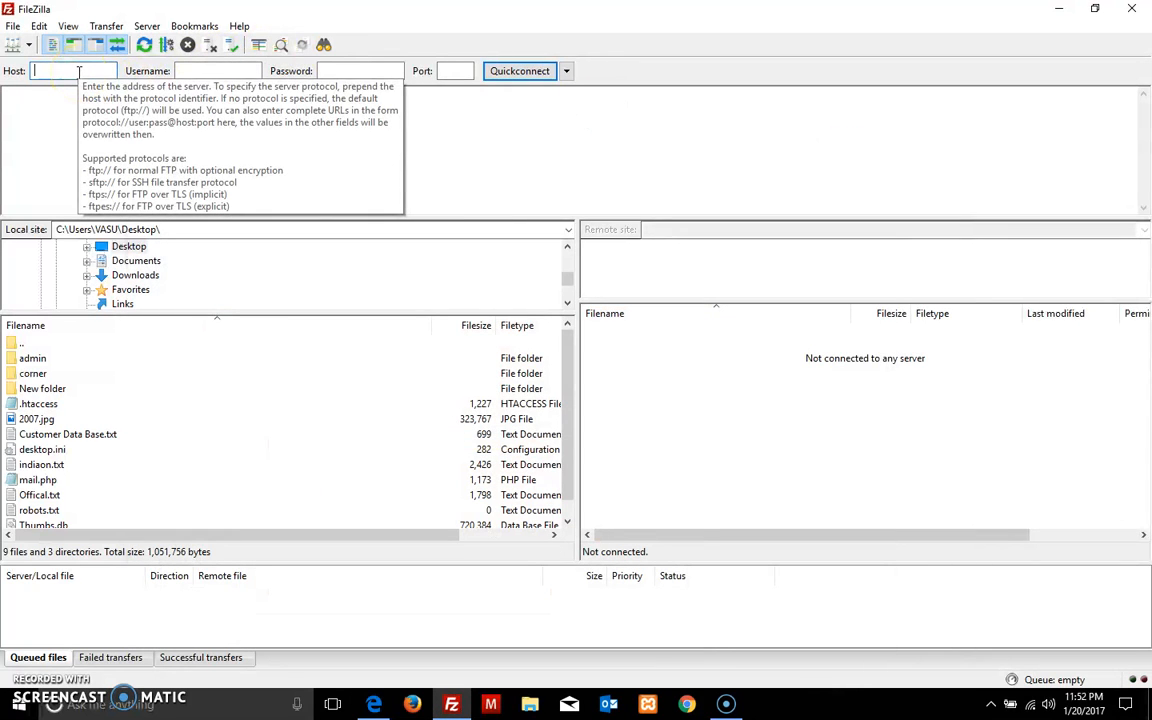
{"action": "type", "text": "fnd"}
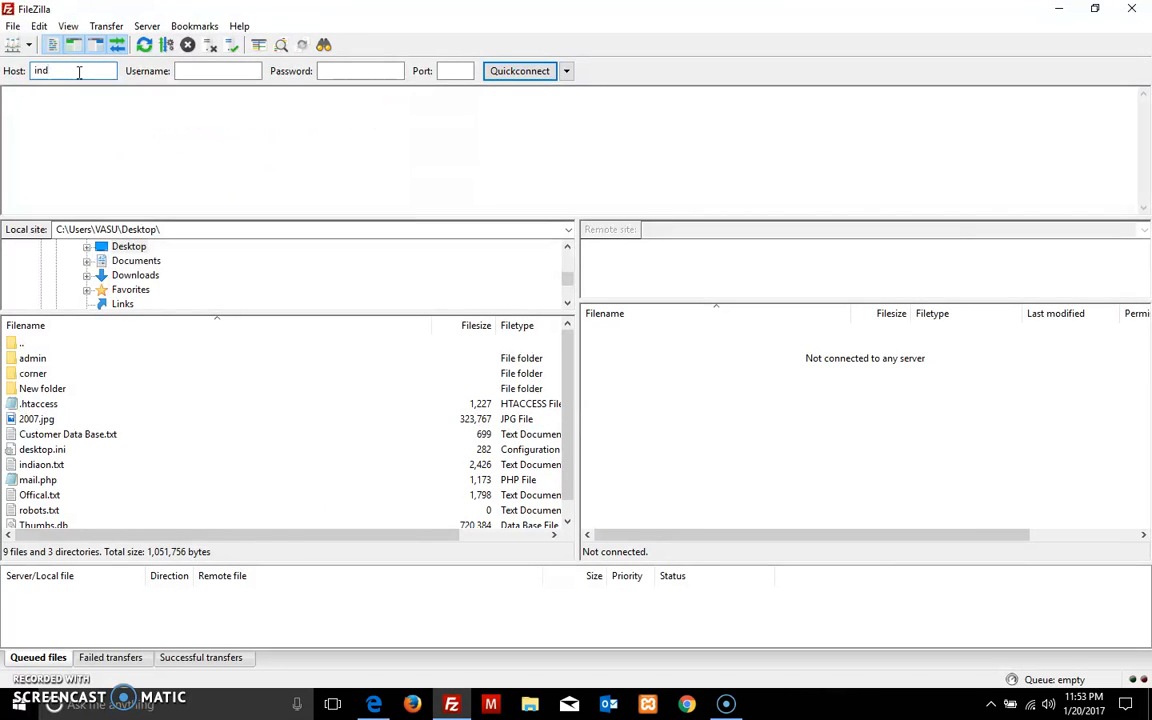
{"action": "type", "text": "iaon.in"}
{"action": "key", "text": "Tab"}
{"action": "type", "text": "tdvasu62"}
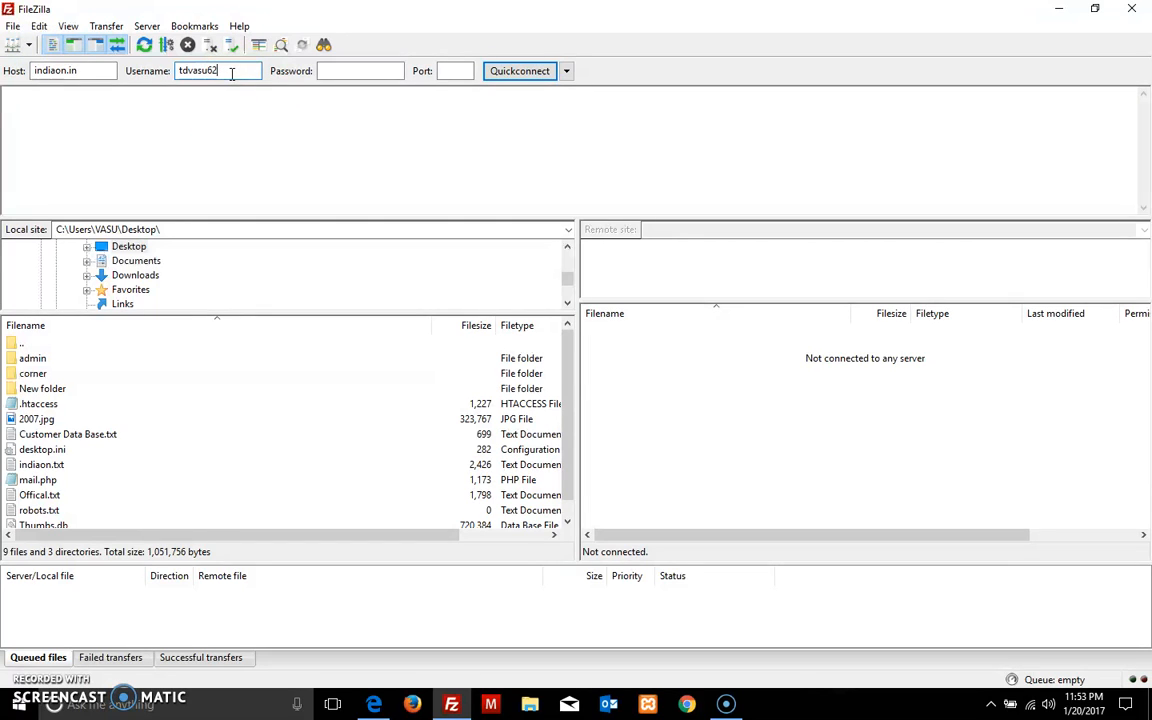
Step: Enter the FTP account password, set the port to 21 and connect to the server
{"action": "left_click", "coordinate": [348, 71]}
{"action": "type", "text": "••••••"}
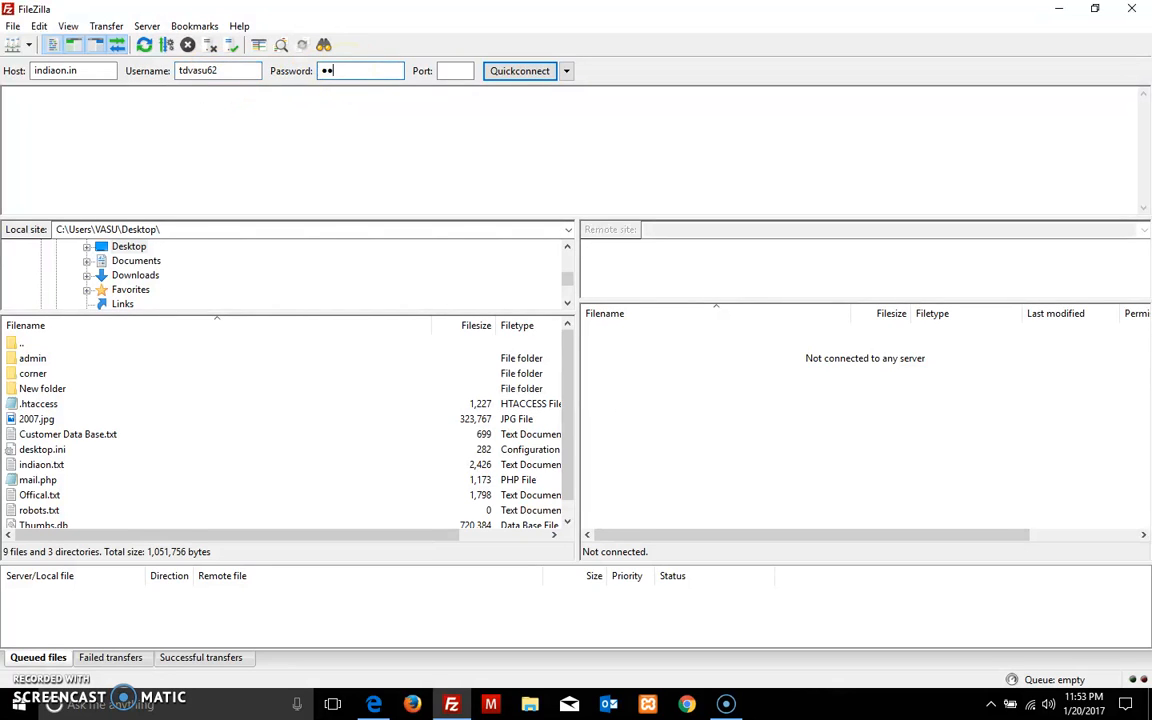
{"action": "type", "text": "••••••"}
{"action": "left_click", "coordinate": [458, 71]}
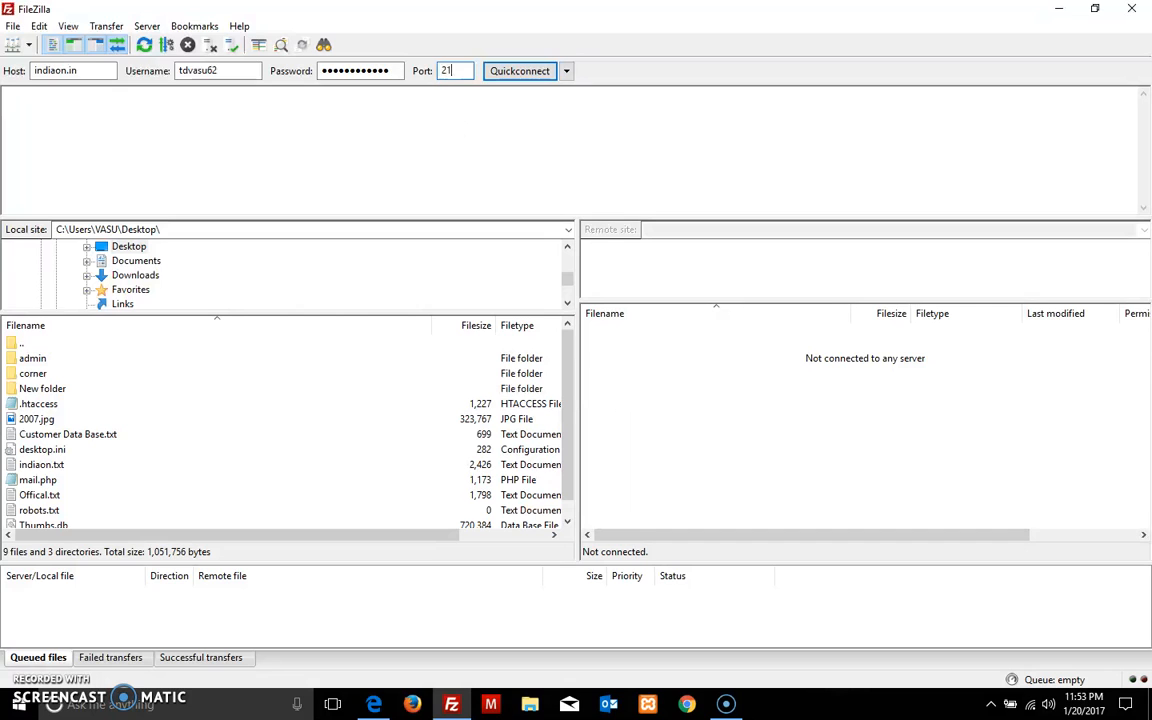
{"action": "left_click", "coordinate": [535, 68]}
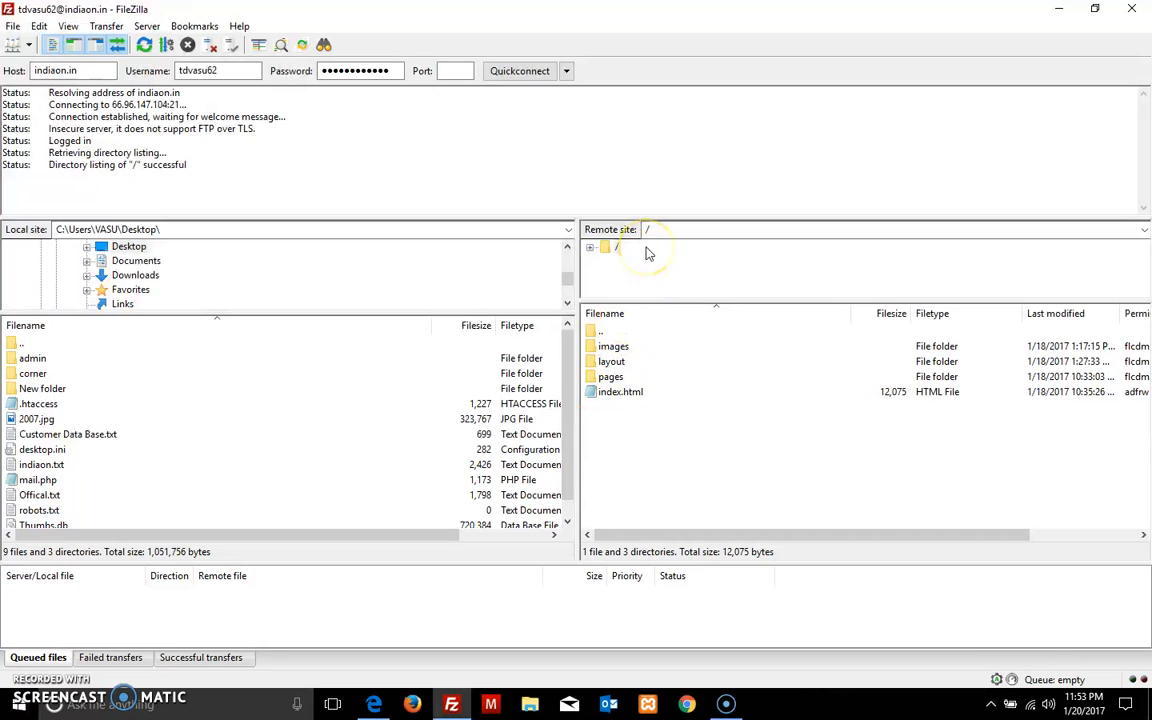
Step: Open the remote index.html for viewing and editing and look through its code in Notepad
{"action": "left_click", "coordinate": [625, 394]}
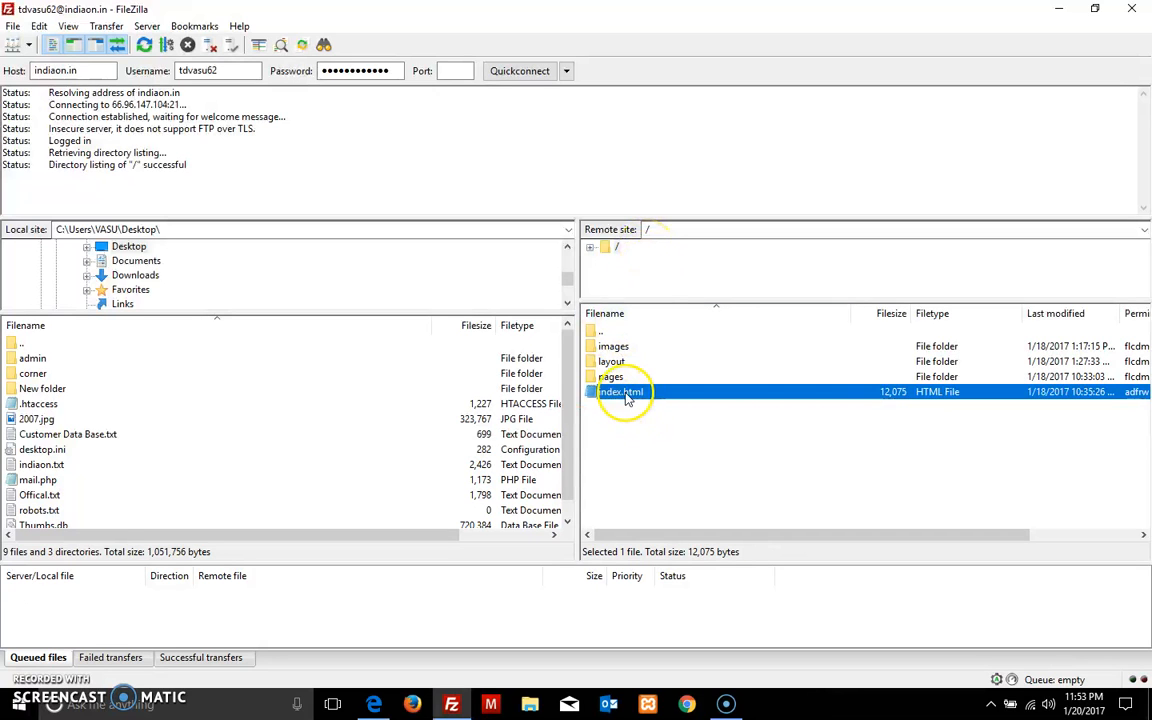
{"action": "right_click", "coordinate": [623, 396]}
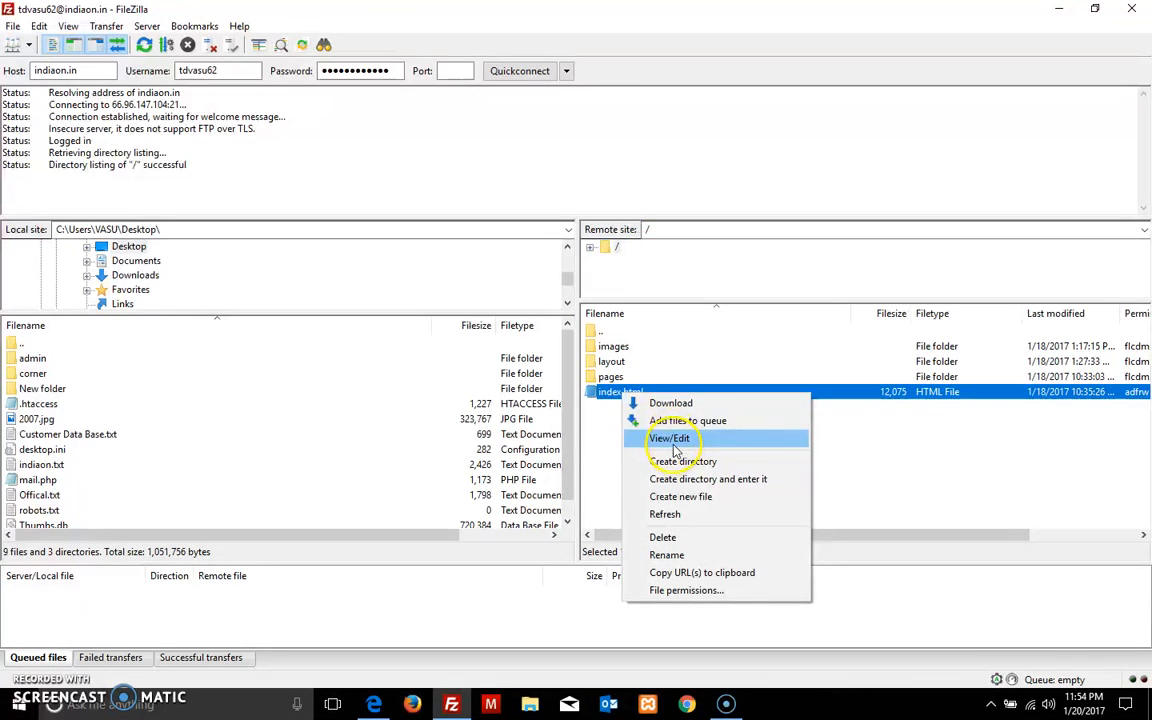
{"action": "left_click", "coordinate": [672, 441]}
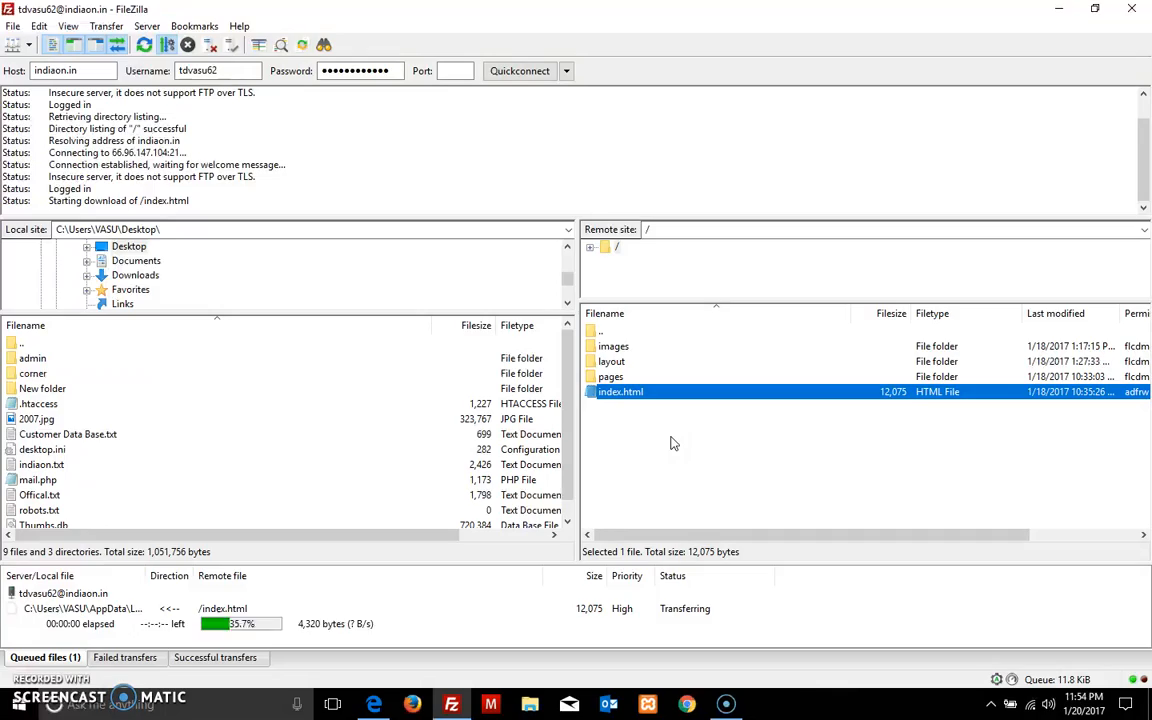
{"action": "scroll", "coordinate": [618, 350], "scroll_direction": "down", "scroll_amount": 6}
{"action": "scroll", "coordinate": [618, 350], "scroll_direction": "up", "scroll_amount": 6}
{"action": "scroll", "coordinate": [618, 355], "scroll_direction": "down", "scroll_amount": 20}
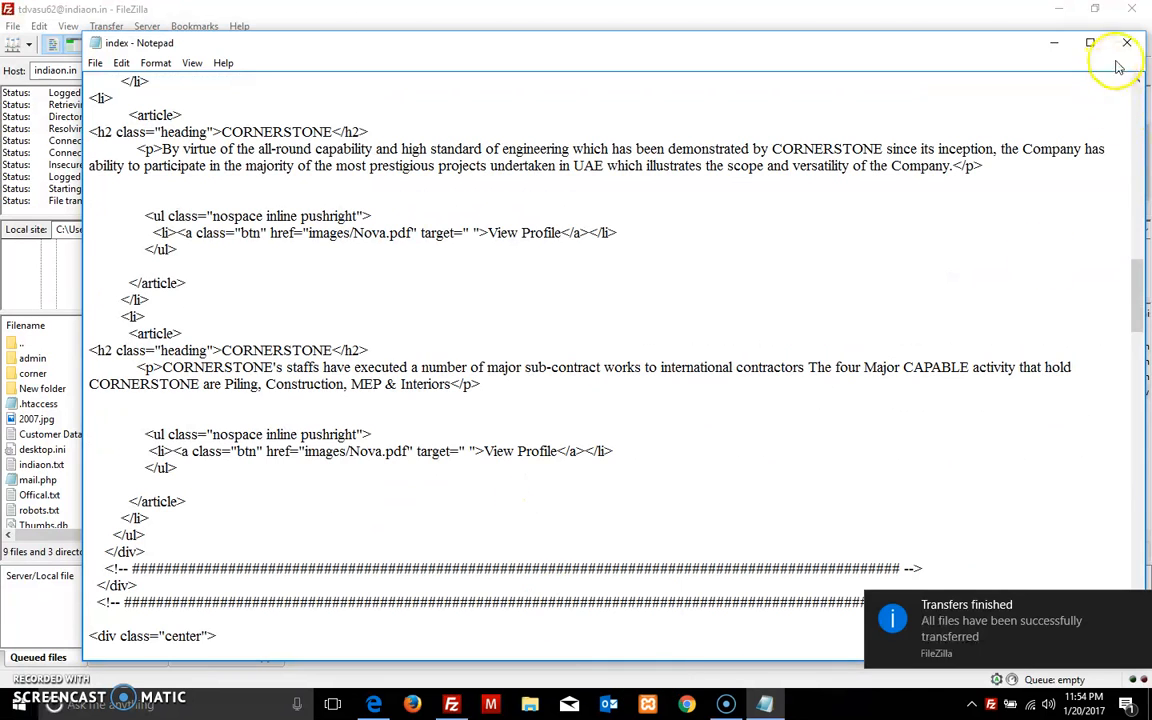
Step: Close index.html in Notepad and upload the file back to the server
{"action": "left_click", "coordinate": [695, 249]}
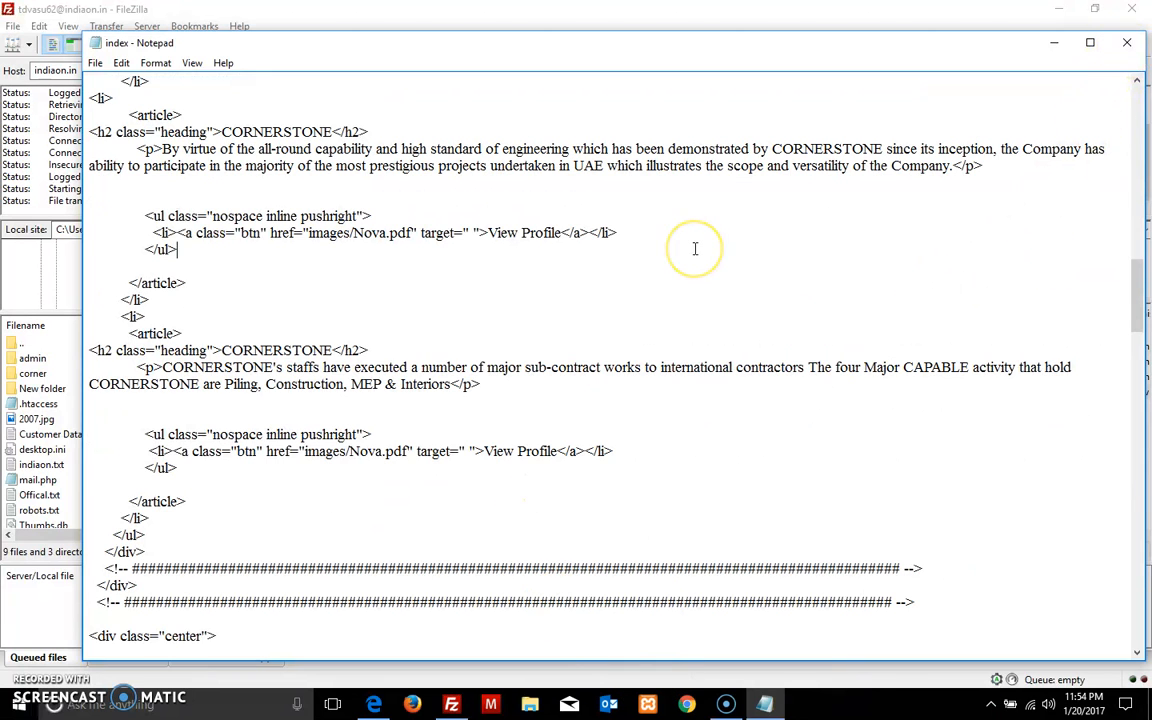
{"action": "left_click", "coordinate": [1127, 42]}
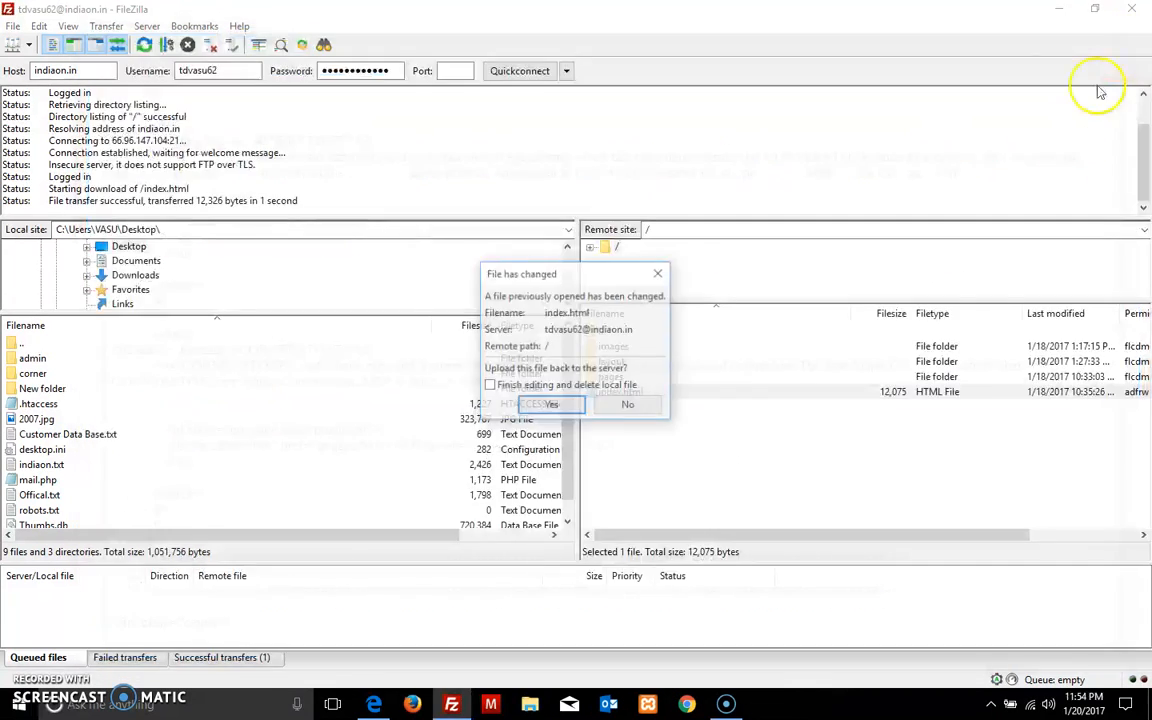
{"action": "left_click", "coordinate": [551, 405]}
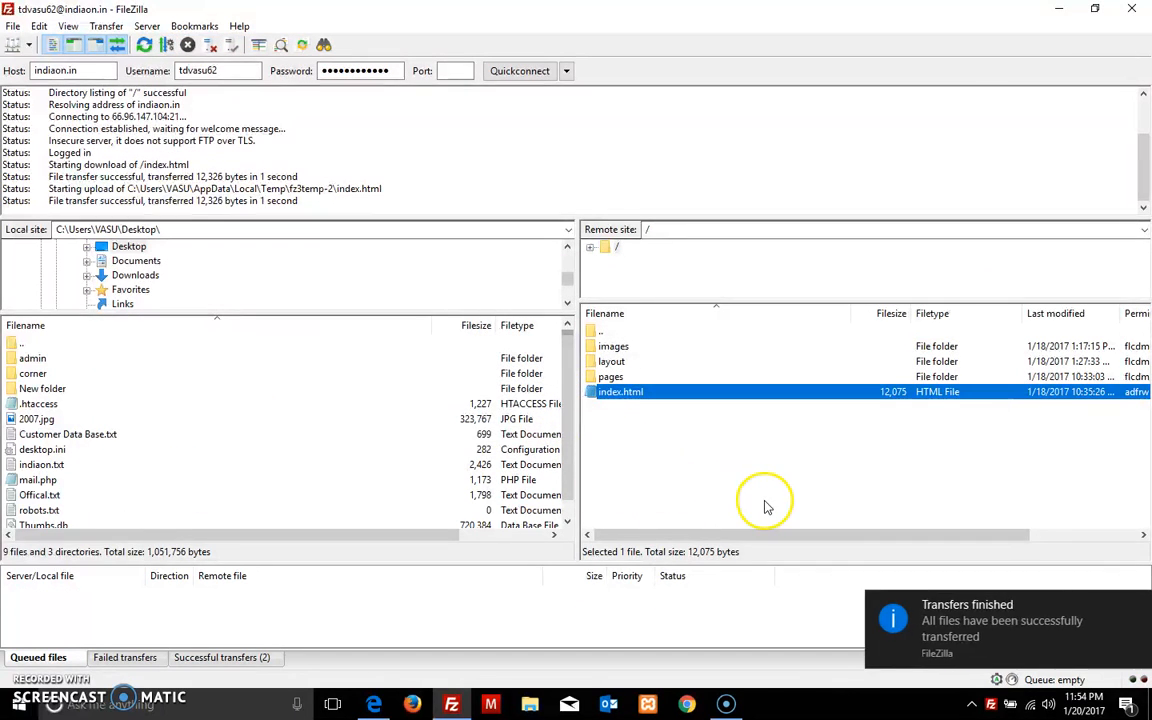
Step: Open the remote pages folder and look through its files and the actions available for policy.html
{"action": "double_click", "coordinate": [612, 377]}
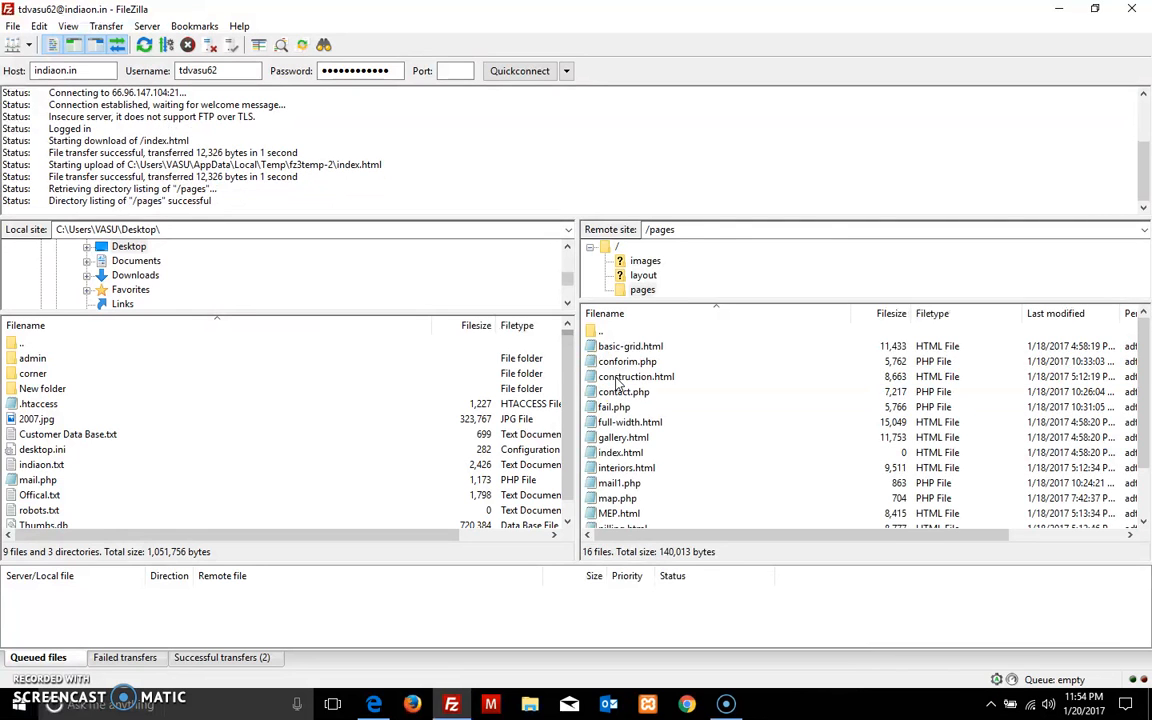
{"action": "scroll", "coordinate": [650, 388], "scroll_direction": "down", "scroll_amount": 2}
{"action": "scroll", "coordinate": [657, 380], "scroll_direction": "up", "scroll_amount": 1}
{"action": "scroll", "coordinate": [650, 450], "scroll_direction": "down", "scroll_amount": 1}
{"action": "left_click", "coordinate": [634, 485]}
{"action": "right_click", "coordinate": [635, 484]}
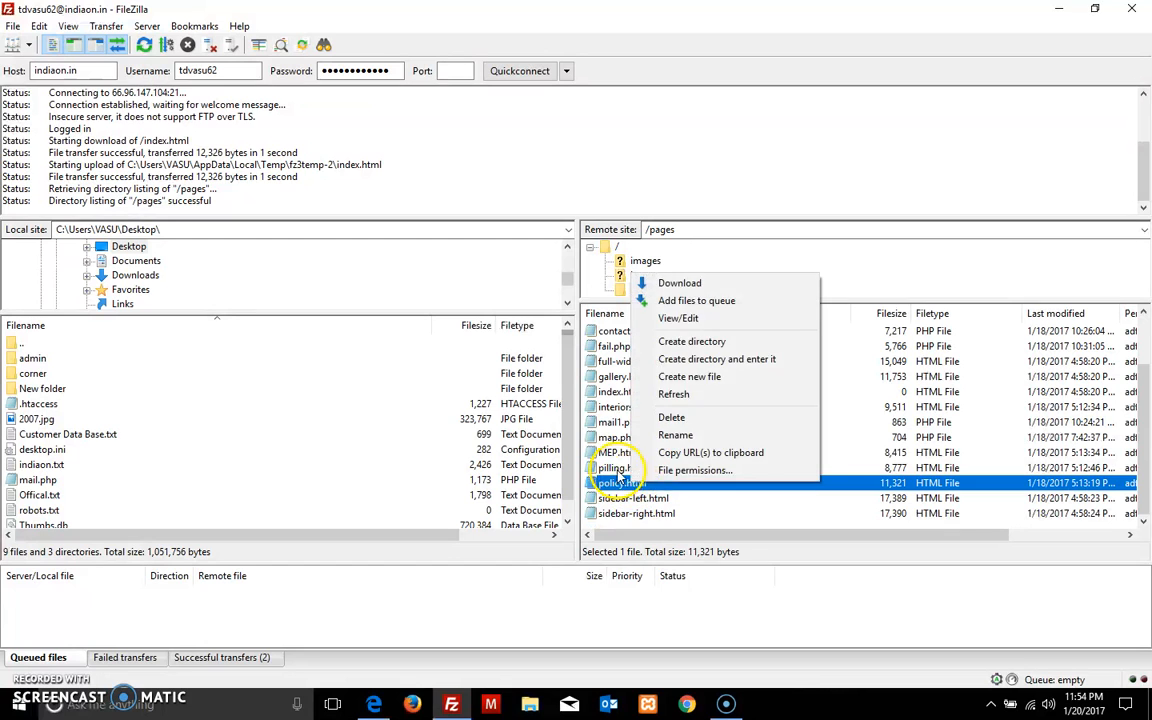
{"action": "left_click", "coordinate": [618, 470]}
{"action": "scroll", "coordinate": [598, 340], "scroll_direction": "up", "scroll_amount": 2}
Step: Return to the remote root directory and download index.html to the local Desktop folder
{"action": "double_click", "coordinate": [598, 331]}
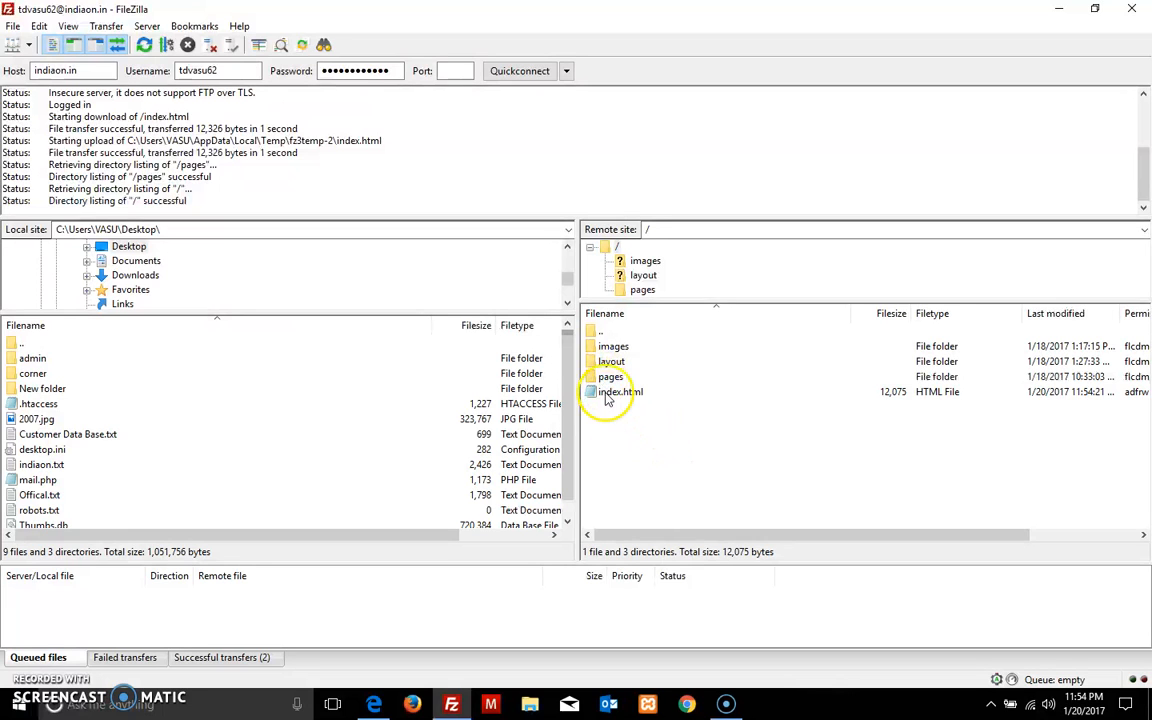
{"action": "left_click_drag", "start_coordinate": [608, 399], "coordinate": [164, 449]}
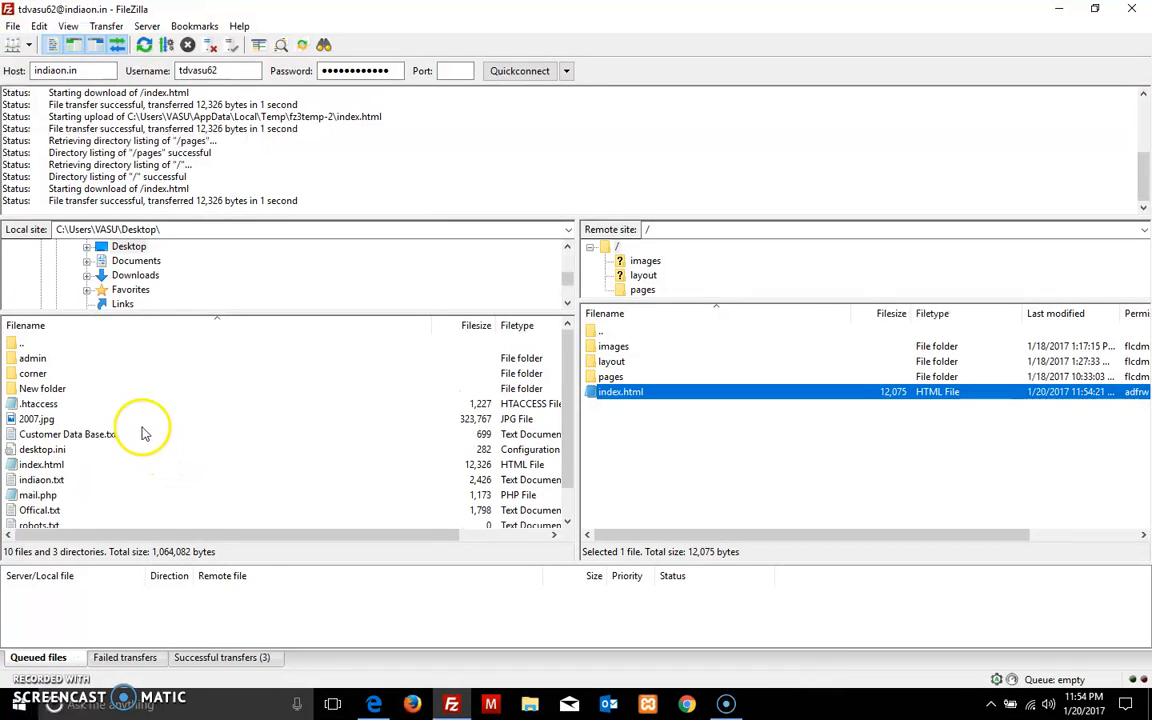
Step: Upload about.php from the local D:\site code folder to the remote root directory and select the uploaded copy
{"action": "scroll", "coordinate": [120, 247], "scroll_direction": "up", "scroll_amount": 10}
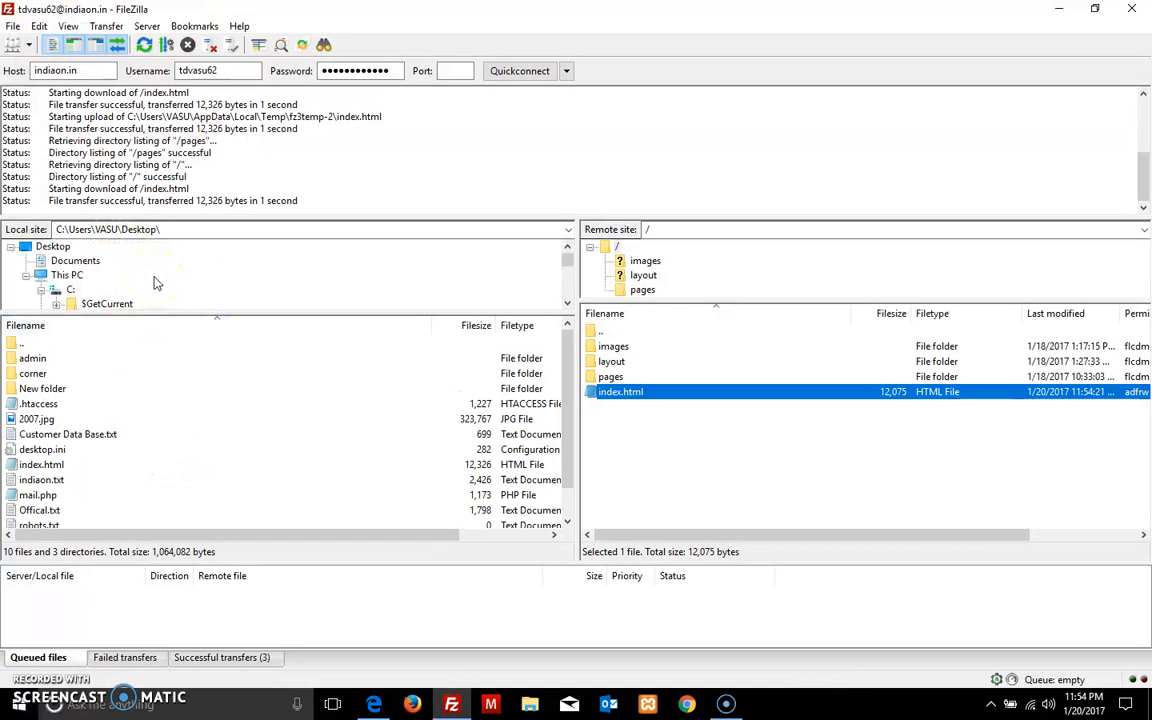
{"action": "left_click", "coordinate": [67, 275]}
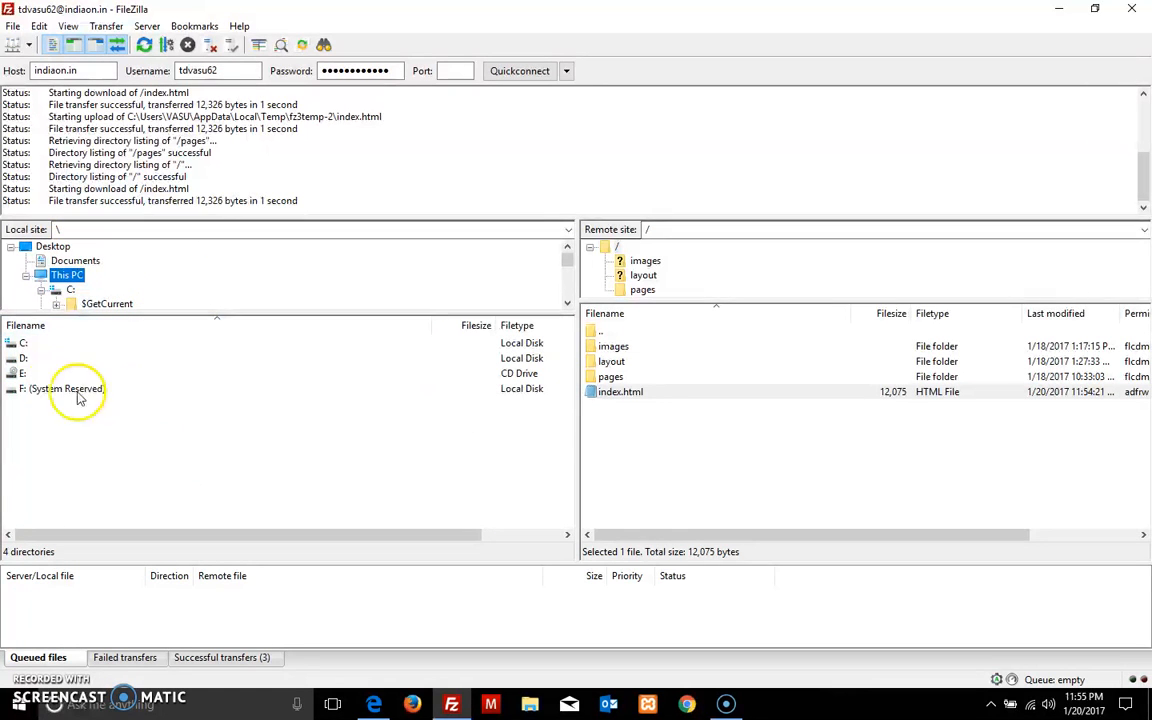
{"action": "double_click", "coordinate": [22, 358]}
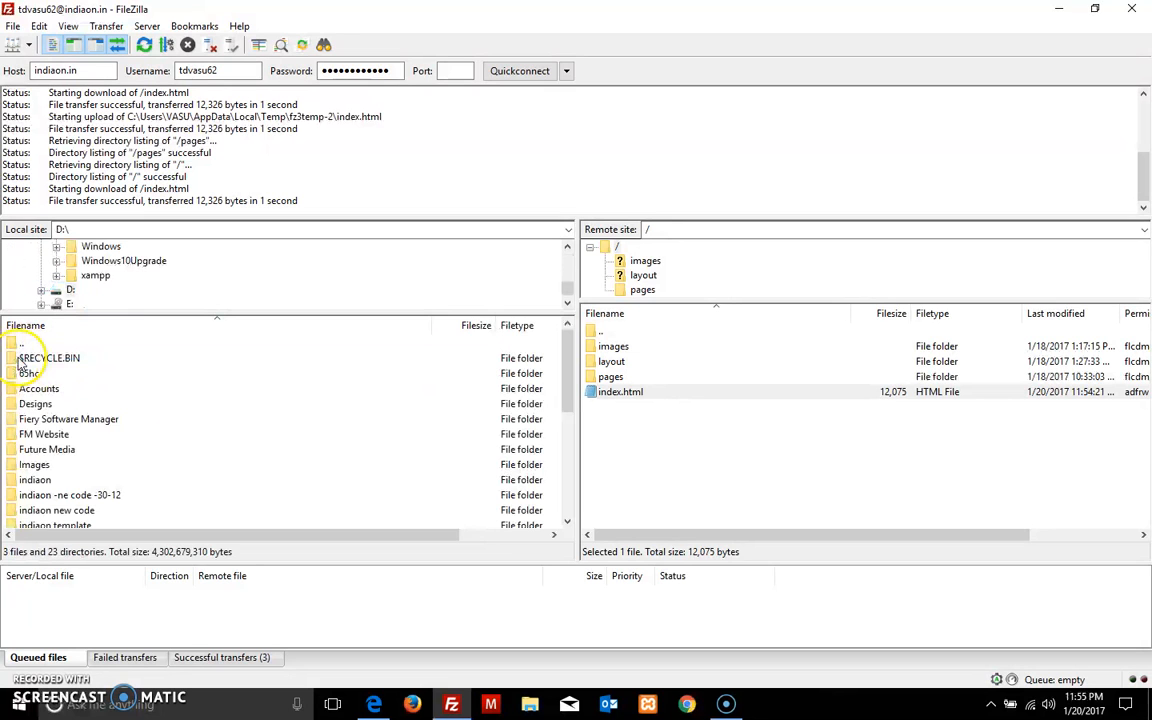
{"action": "scroll", "coordinate": [72, 395], "scroll_direction": "down", "scroll_amount": 5}
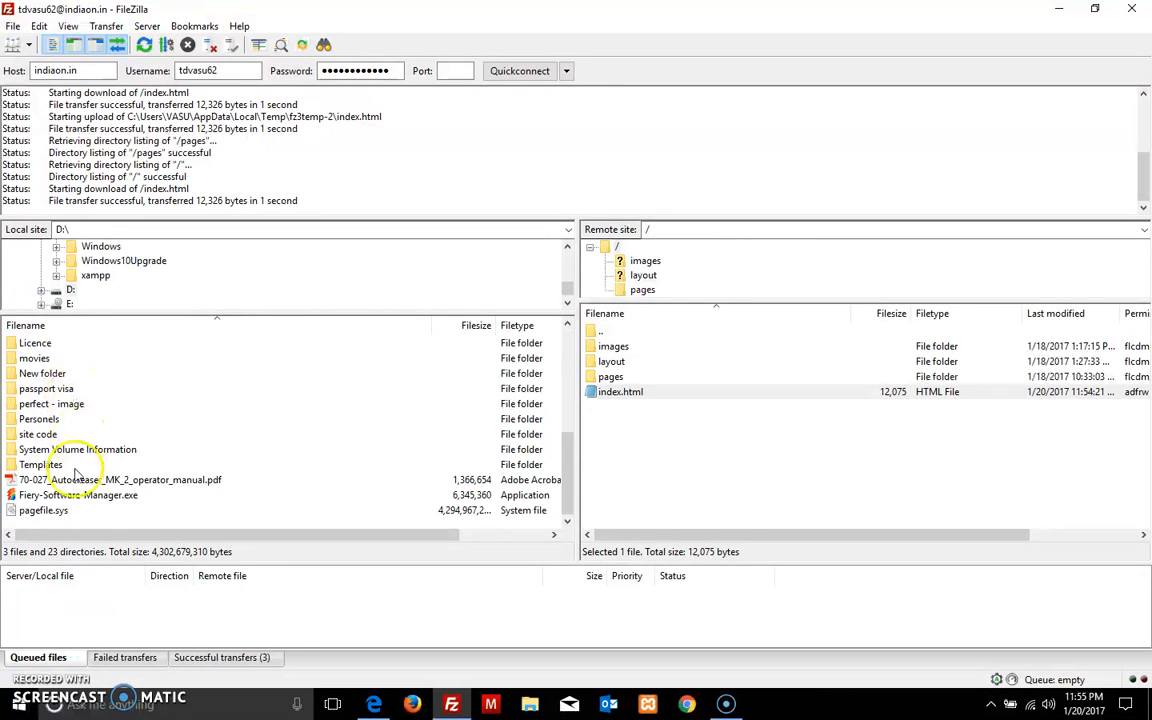
{"action": "double_click", "coordinate": [38, 434]}
{"action": "left_click_drag", "start_coordinate": [40, 374], "coordinate": [653, 433]}
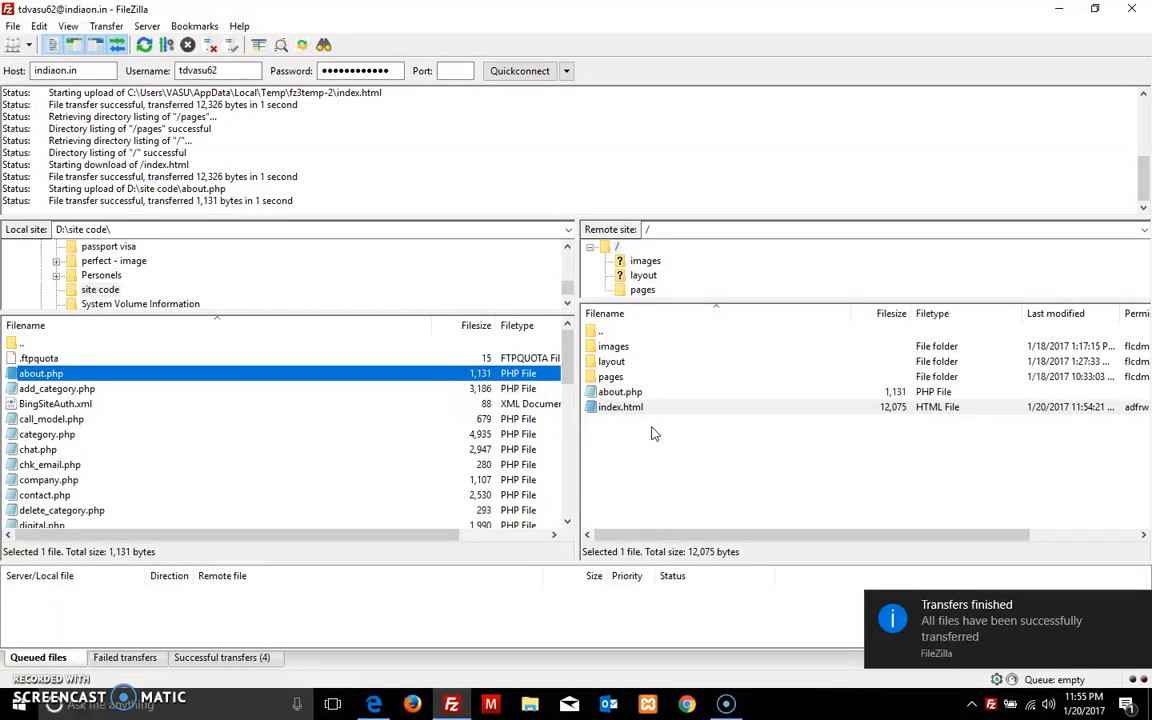
{"action": "left_click", "coordinate": [620, 392]}
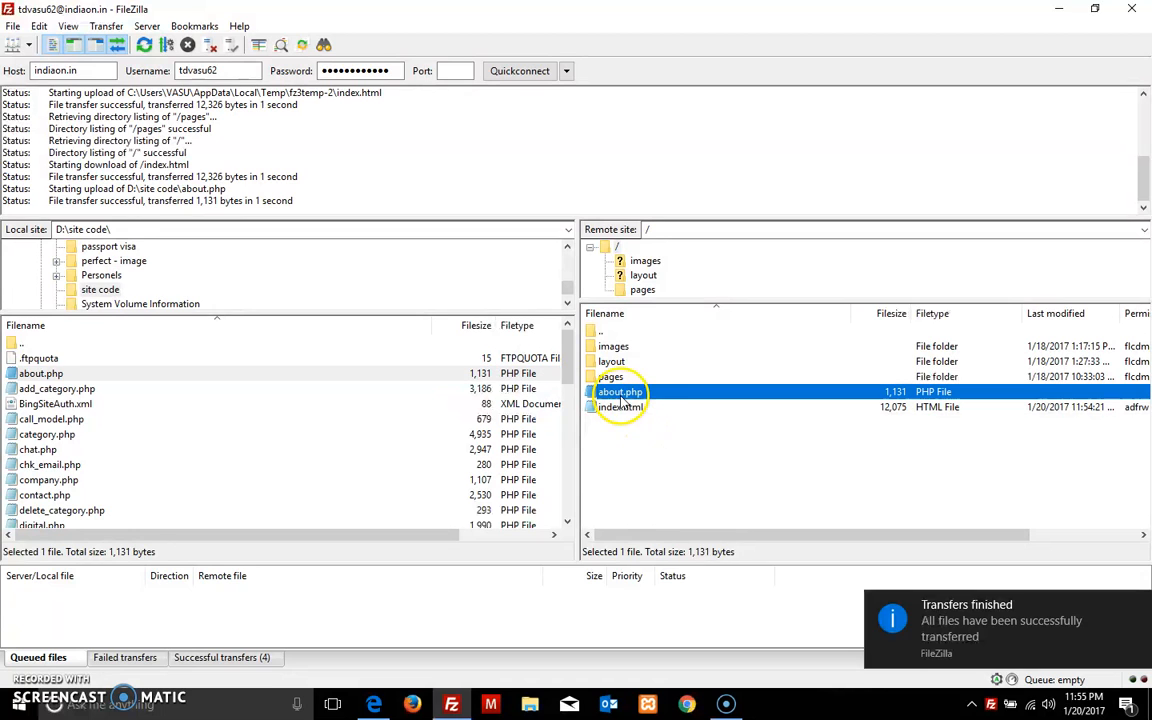
Step: Open the remote about.php for editing in Notepad and look through its code
{"action": "right_click", "coordinate": [621, 393]}
{"action": "left_click", "coordinate": [697, 443]}
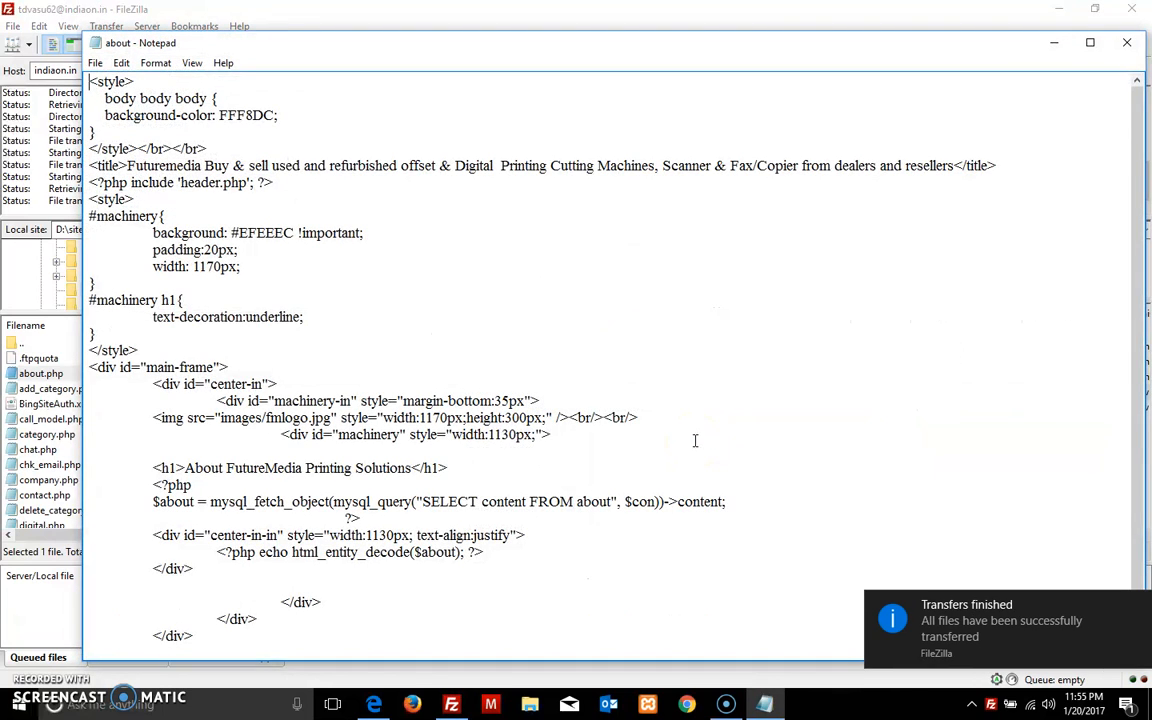
{"action": "scroll", "coordinate": [805, 406], "scroll_direction": "down", "scroll_amount": 1}
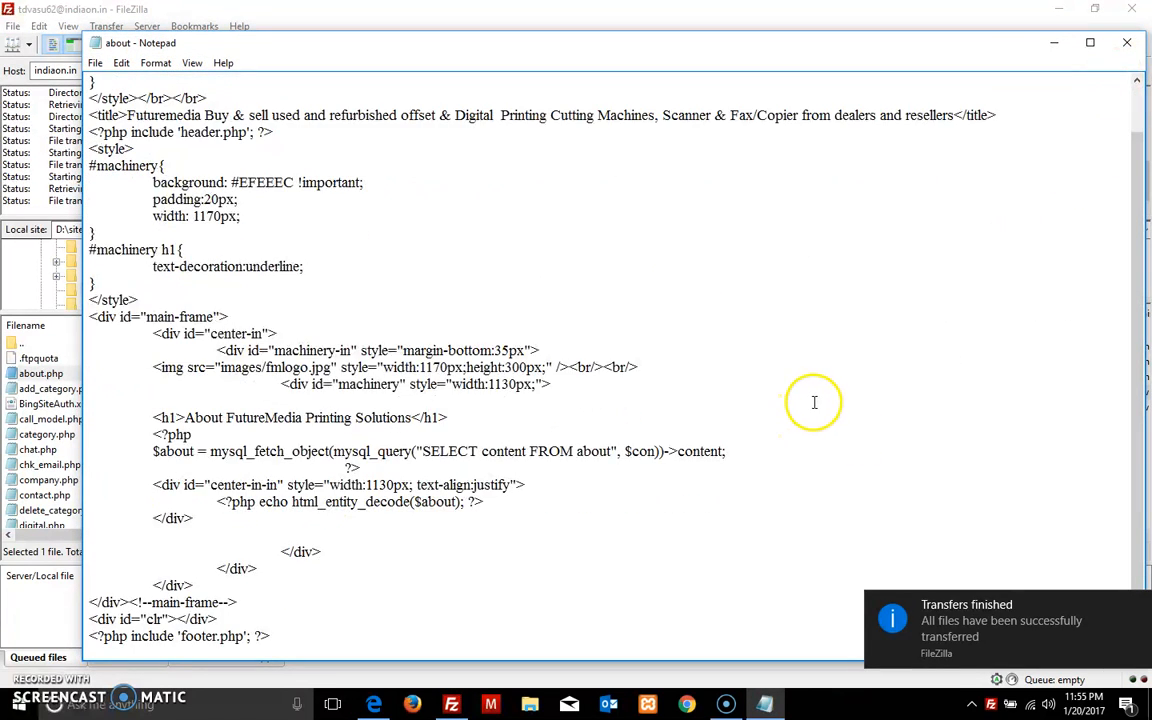
{"action": "scroll", "coordinate": [812, 401], "scroll_direction": "up", "scroll_amount": 1}
Step: Close about.php in Notepad and upload the file back to the server
{"action": "left_click", "coordinate": [997, 237]}
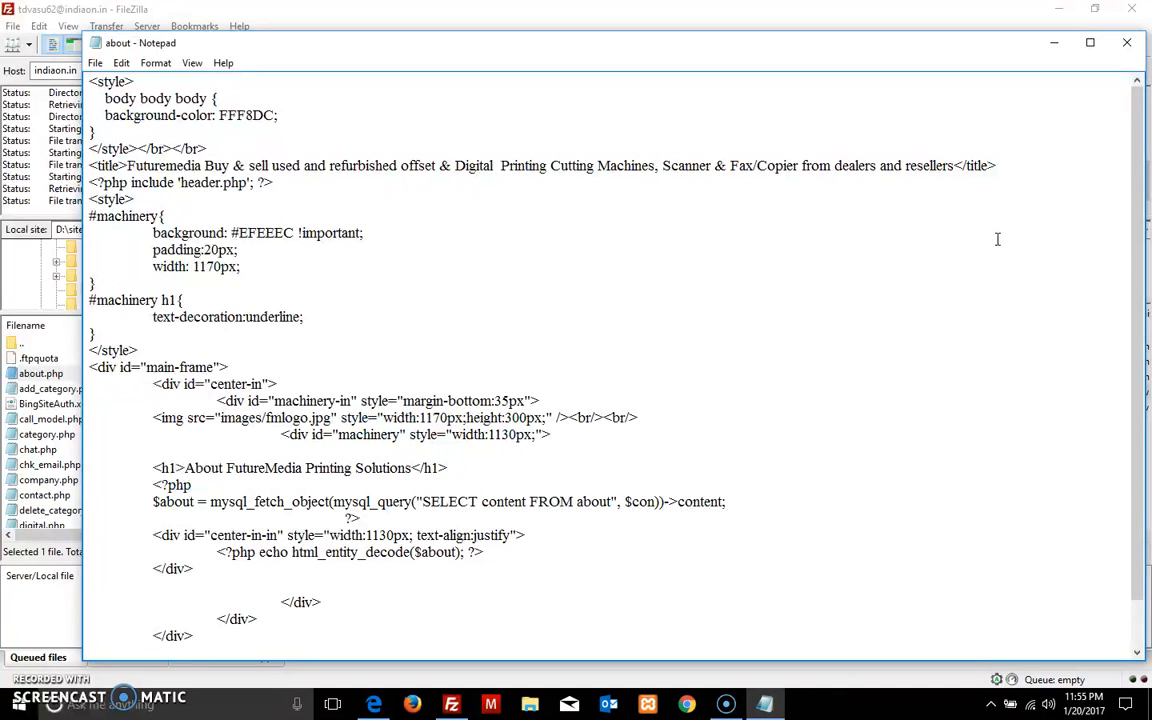
{"action": "left_click", "coordinate": [1126, 42]}
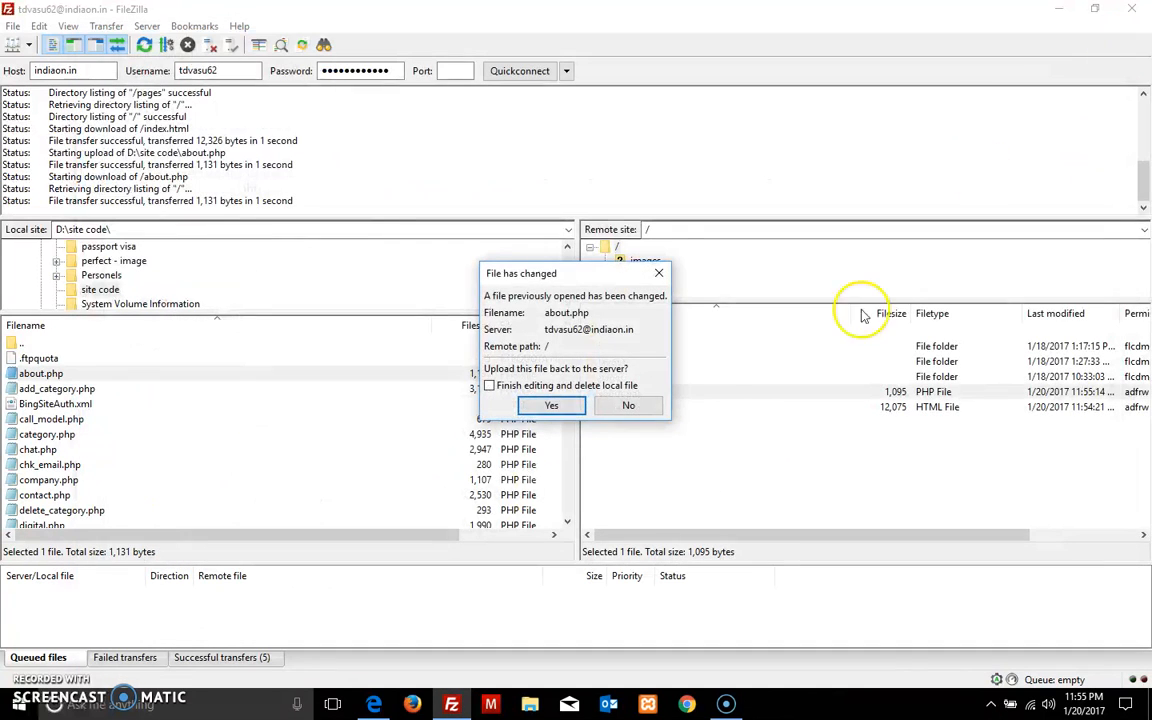
{"action": "left_click", "coordinate": [551, 405]}
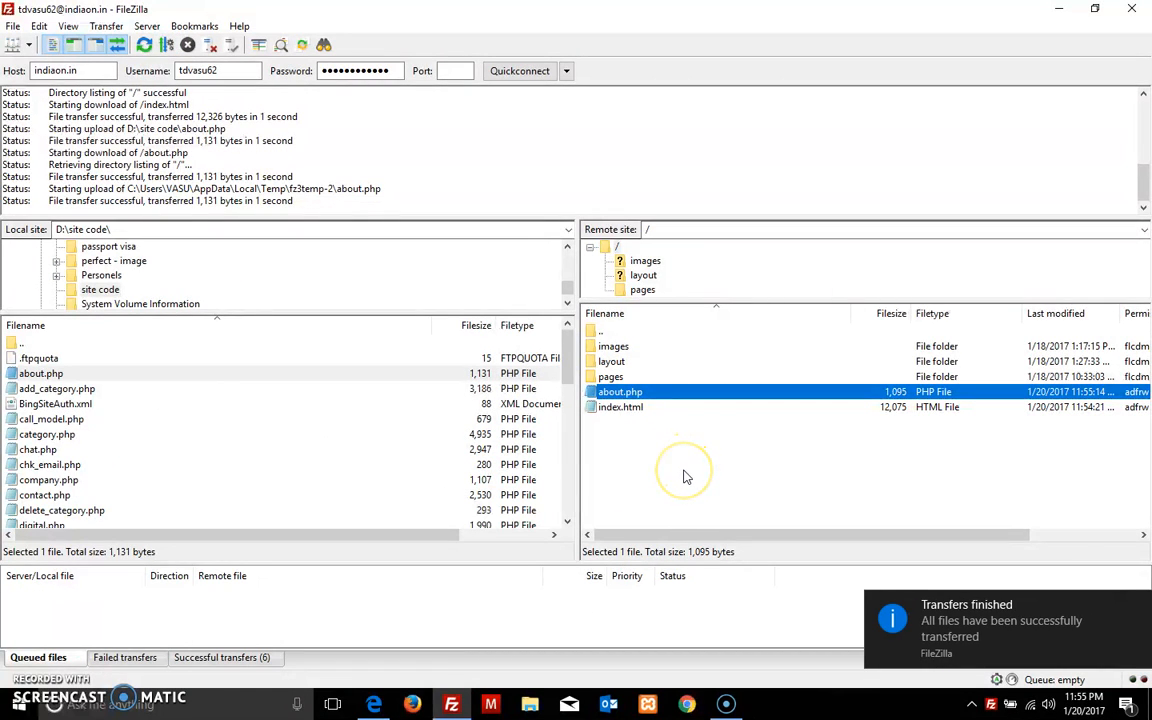
{"action": "left_click", "coordinate": [610, 376]}
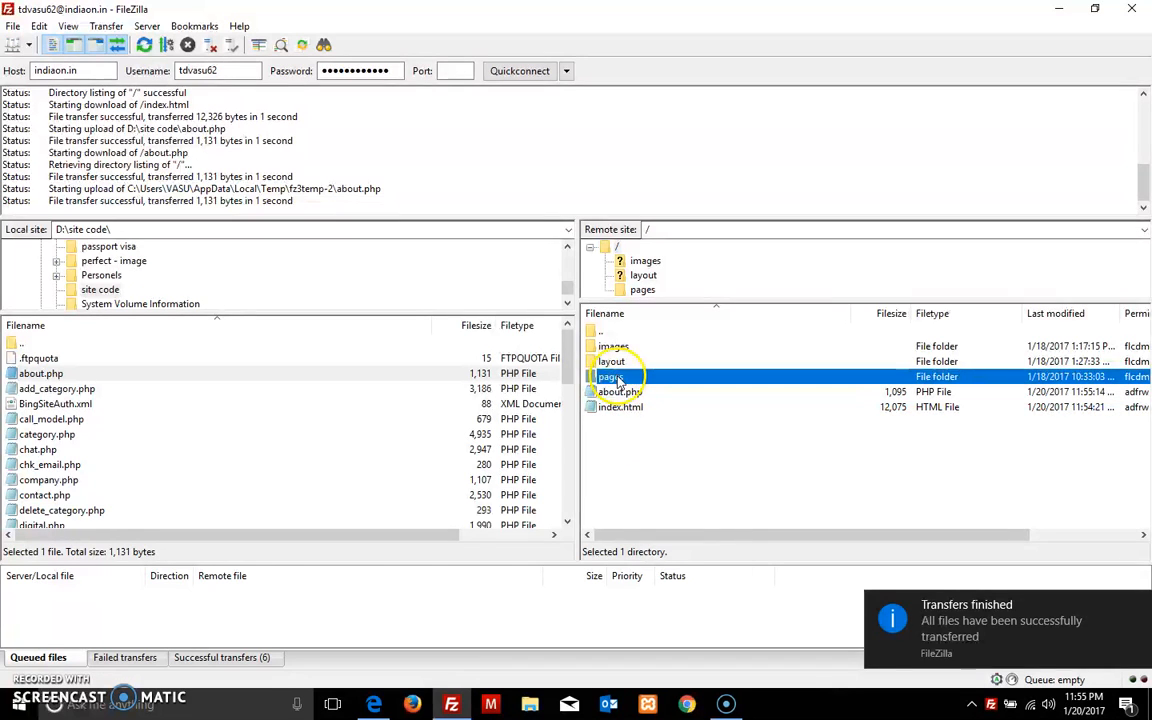
{"action": "left_click", "coordinate": [612, 337]}
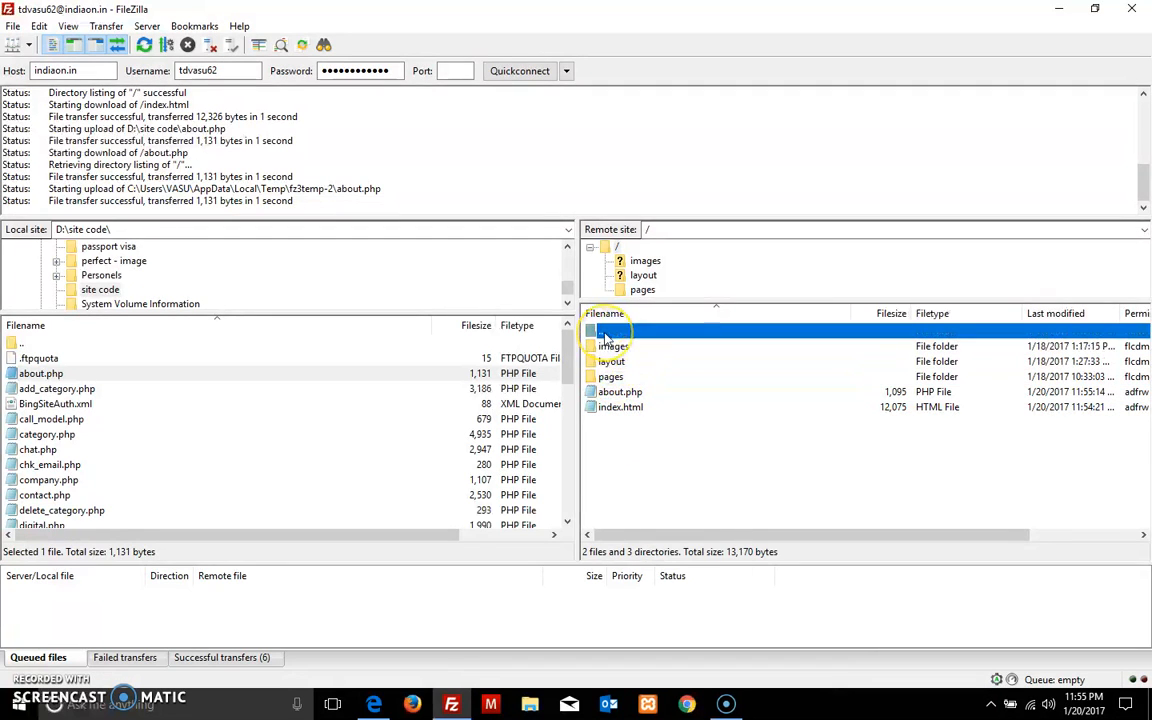
{"action": "left_click", "coordinate": [647, 448]}
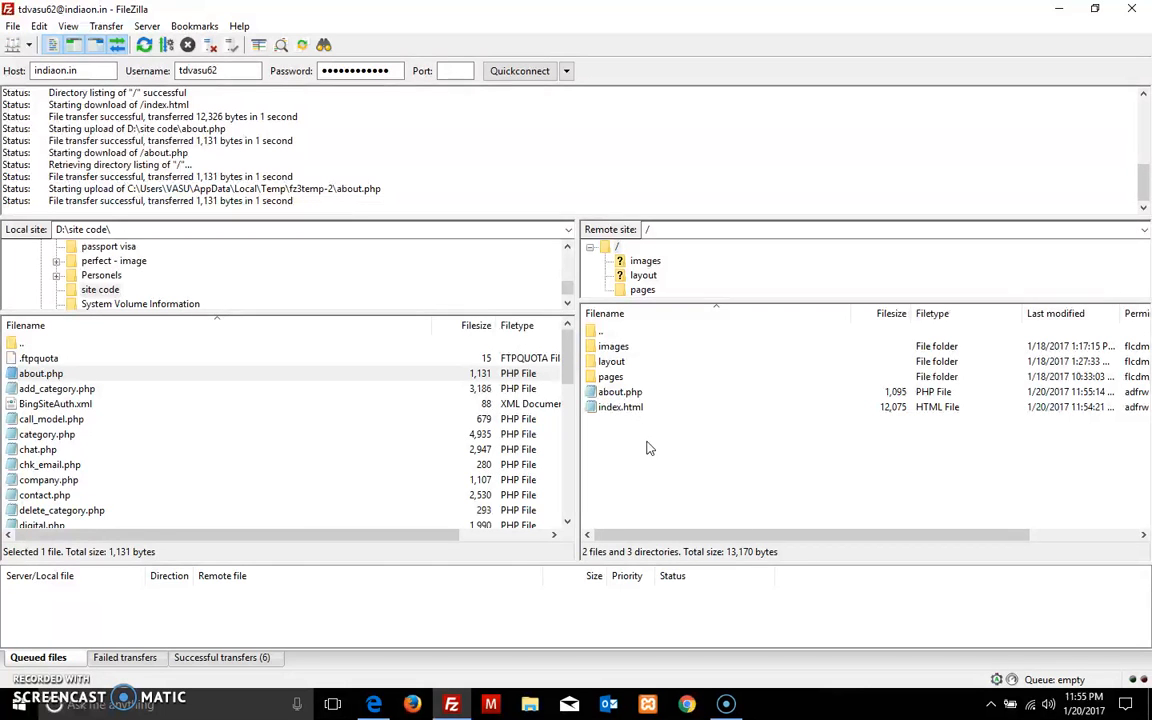
Step: Open the remote images folder and download 4.jpg to the local D:\site code folder
{"action": "double_click", "coordinate": [614, 347]}
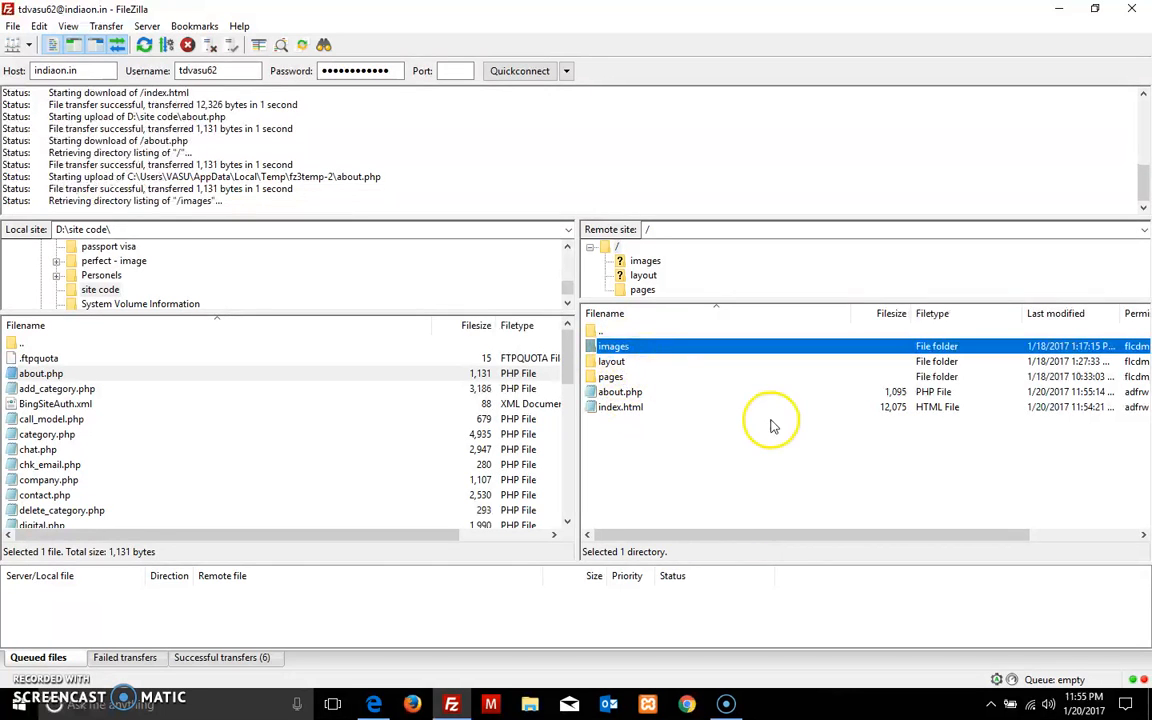
{"action": "left_click", "coordinate": [592, 458]}
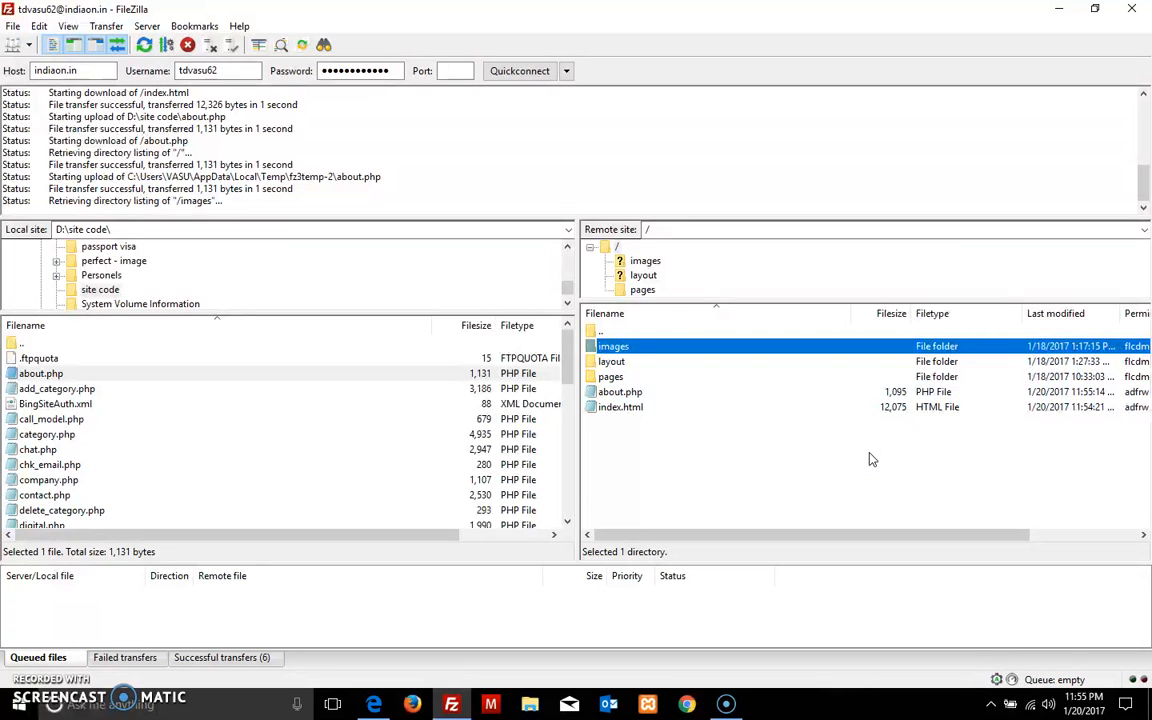
{"action": "scroll", "coordinate": [871, 462], "scroll_direction": "down", "scroll_amount": 8}
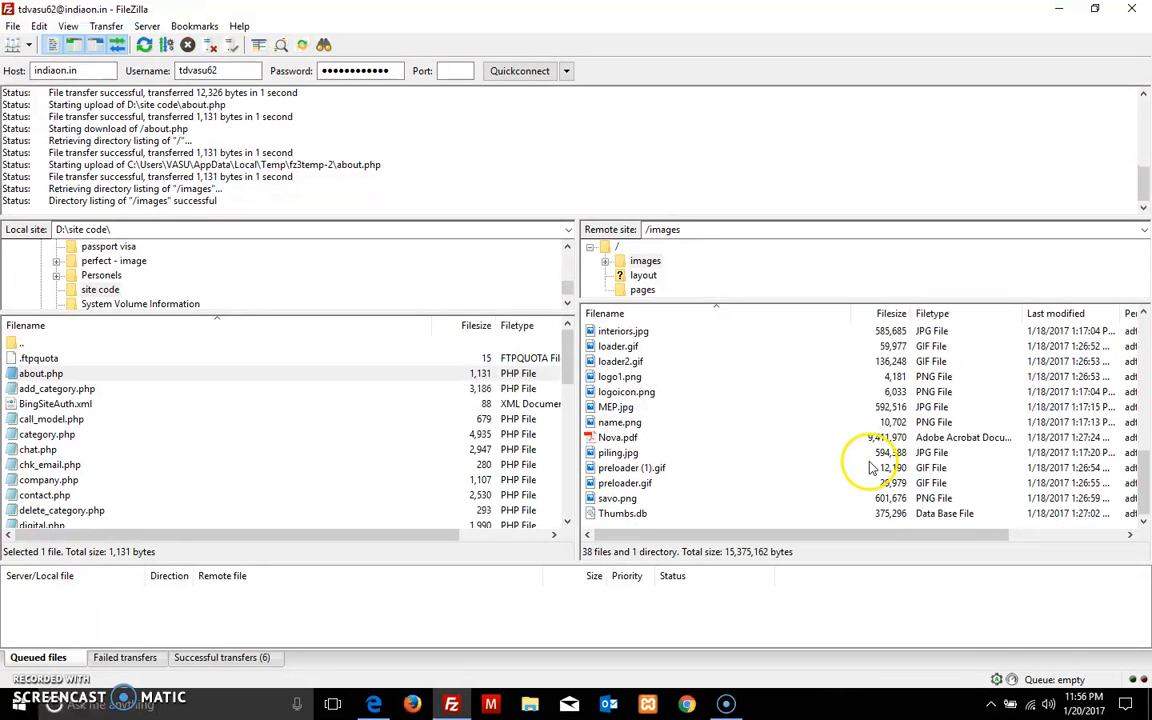
{"action": "scroll", "coordinate": [871, 462], "scroll_direction": "up", "scroll_amount": 8}
{"action": "left_click_drag", "start_coordinate": [612, 440], "coordinate": [360, 450]}
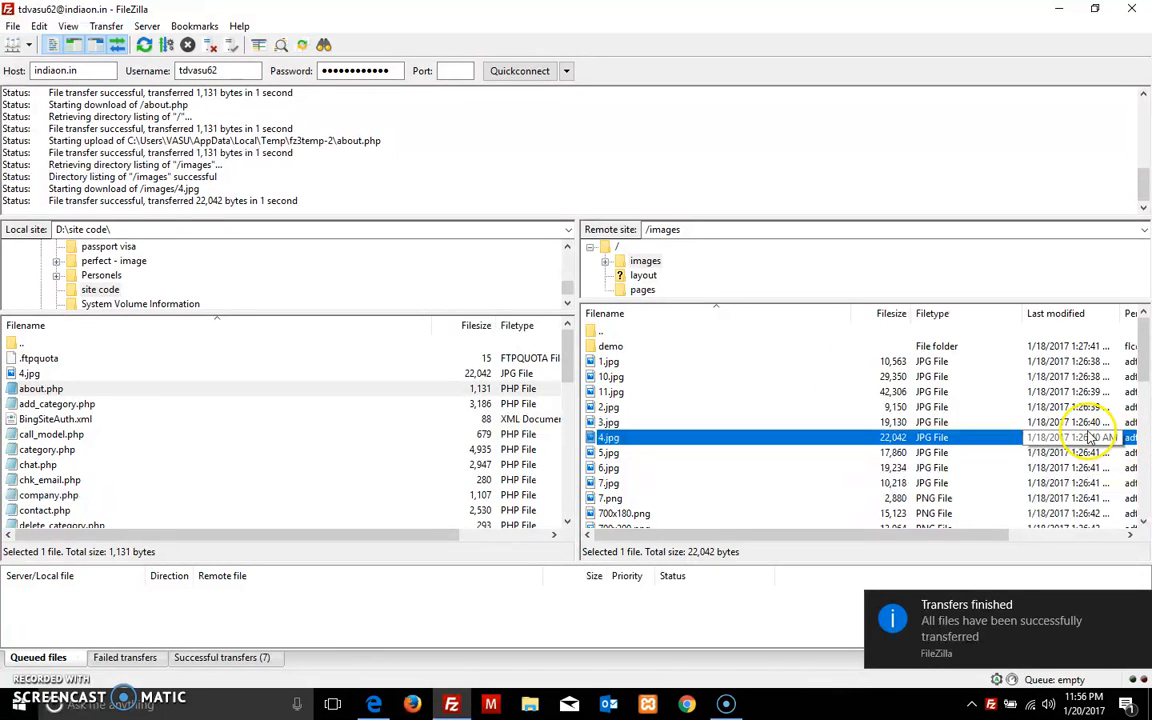
Step: Upload 4.jpg from the local D:\site code folder to the remote images folder, overwriting the existing file
{"action": "left_click", "coordinate": [36, 374]}
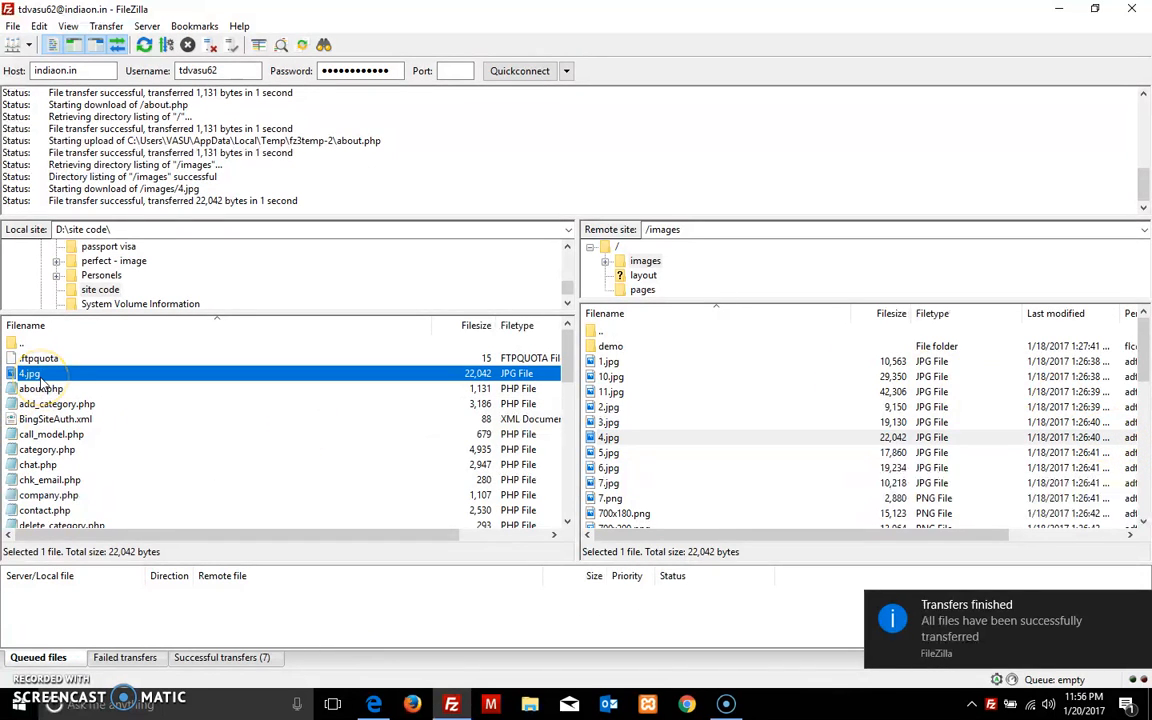
{"action": "left_click_drag", "start_coordinate": [30, 377], "coordinate": [746, 411]}
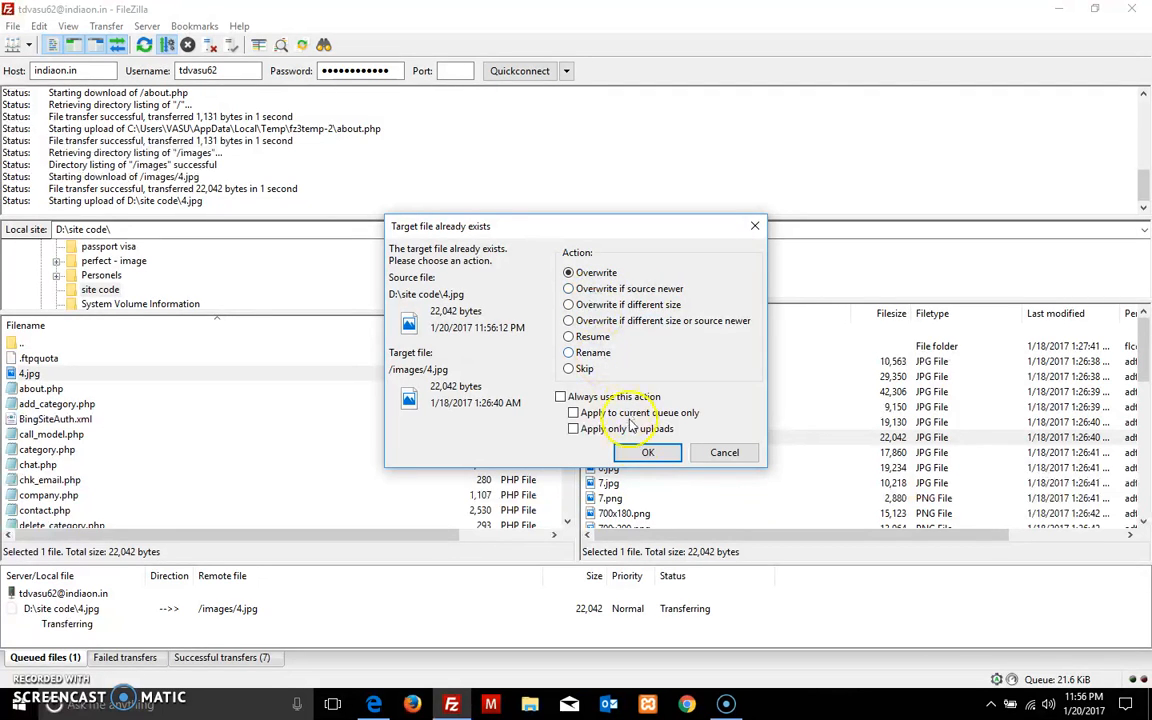
{"action": "left_click", "coordinate": [645, 452]}
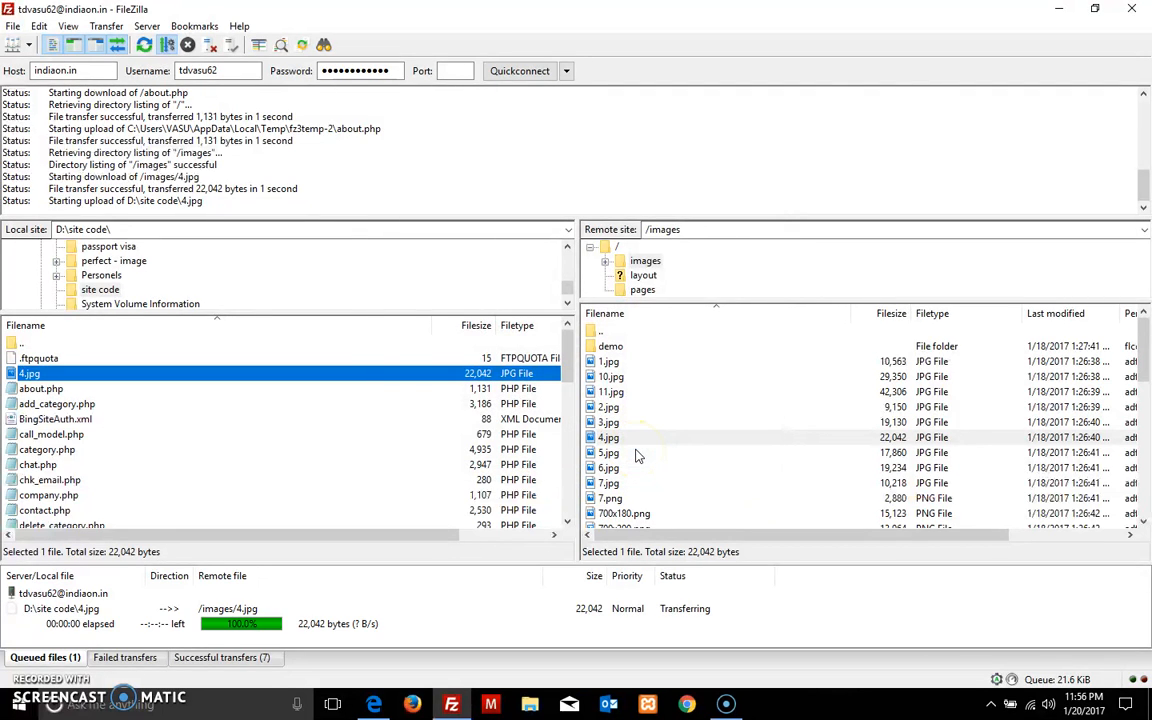
Step: Go up from the remote images folder to the root directory and try to move one level higher
{"action": "double_click", "coordinate": [600, 331]}
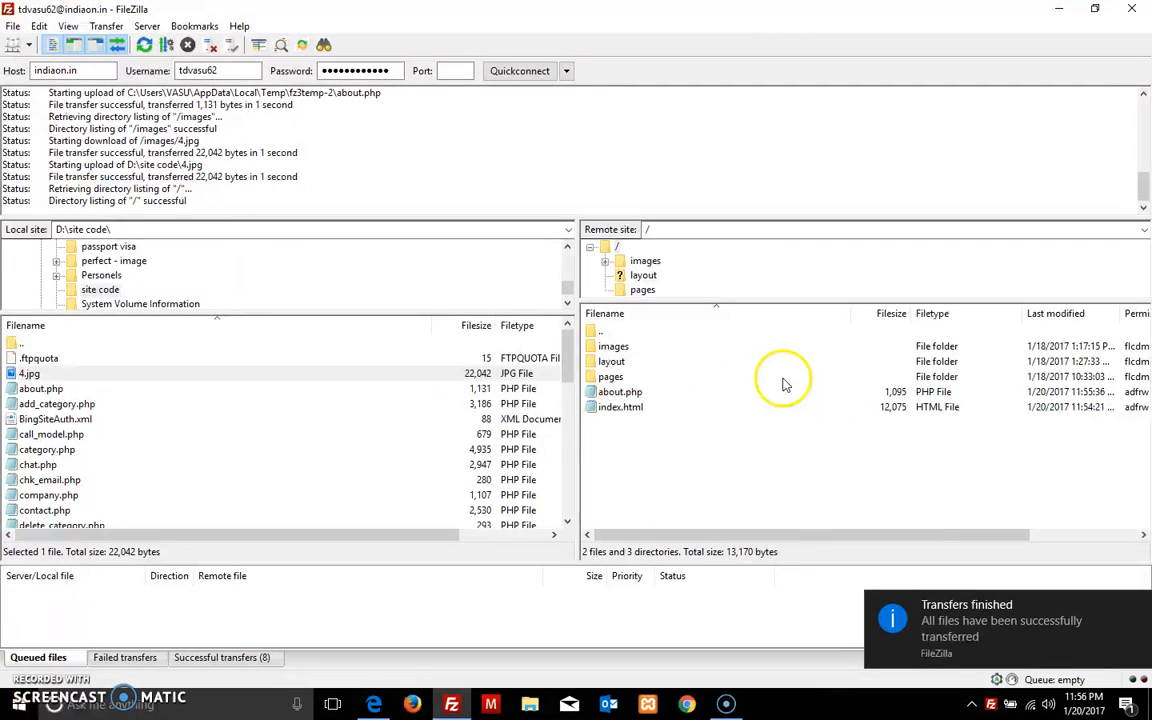
{"action": "left_click", "coordinate": [596, 333]}
{"action": "double_click", "coordinate": [596, 333]}
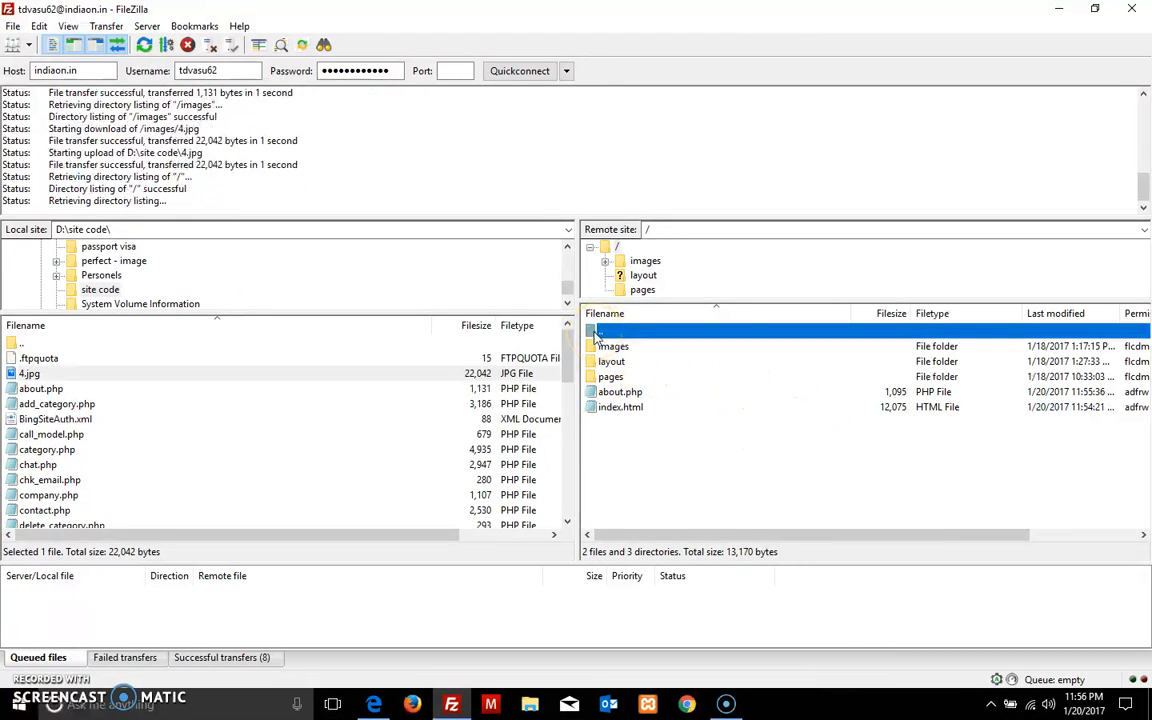
{"action": "left_click", "coordinate": [652, 231]}
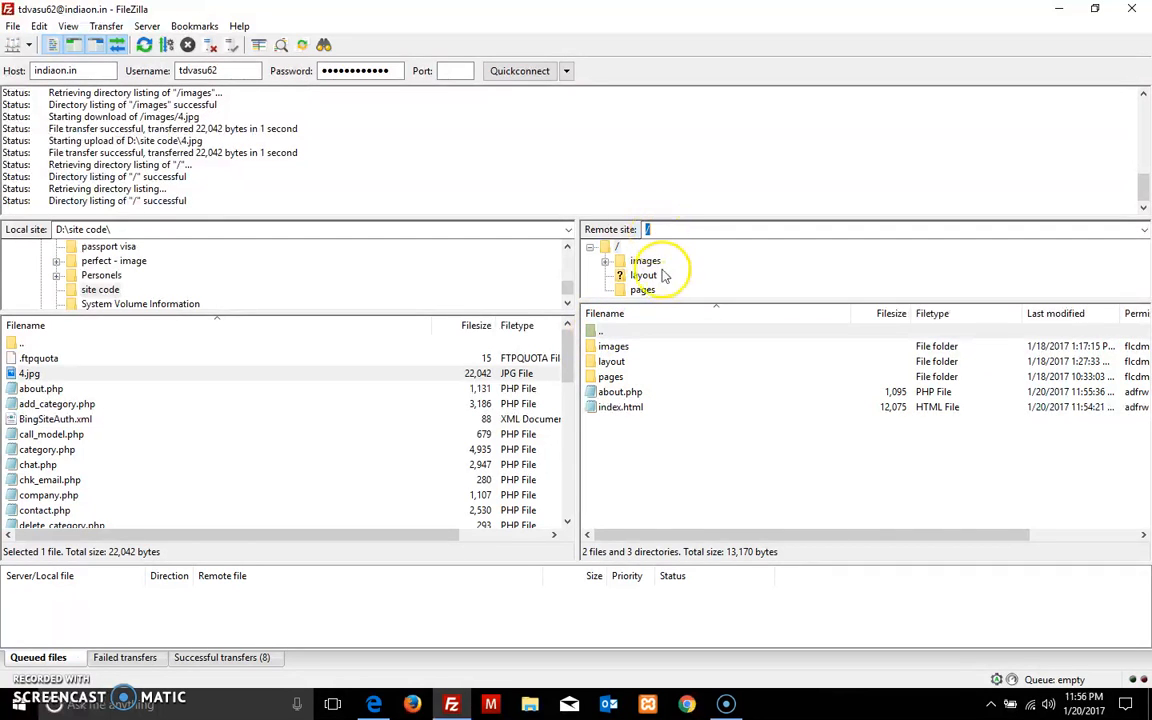
{"action": "left_click", "coordinate": [831, 275]}
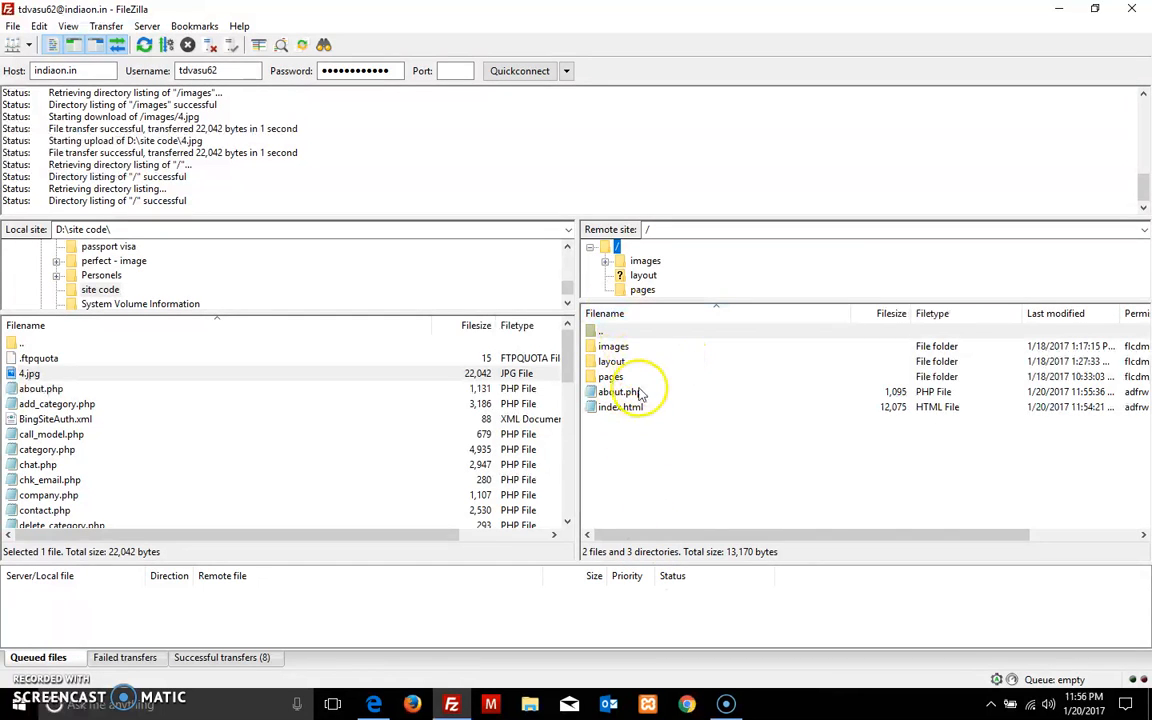
Step: Open the remote pages folder, check its remote path and look through the files it contains
{"action": "double_click", "coordinate": [611, 376]}
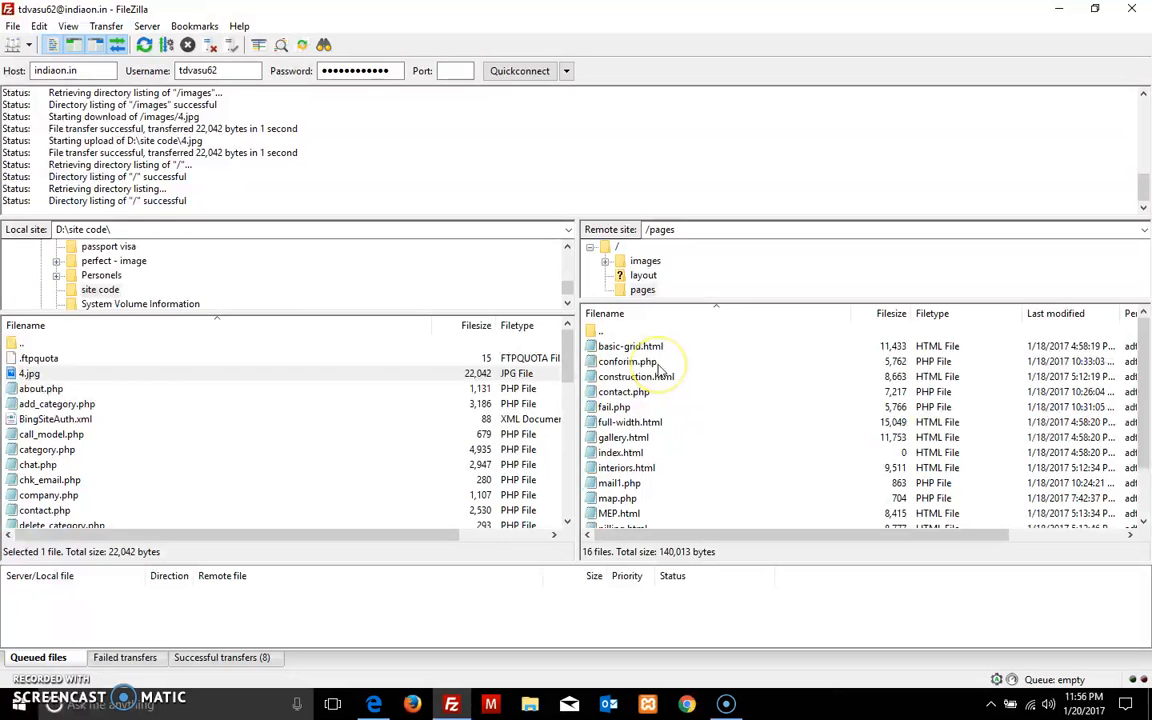
{"action": "double_click", "coordinate": [658, 229]}
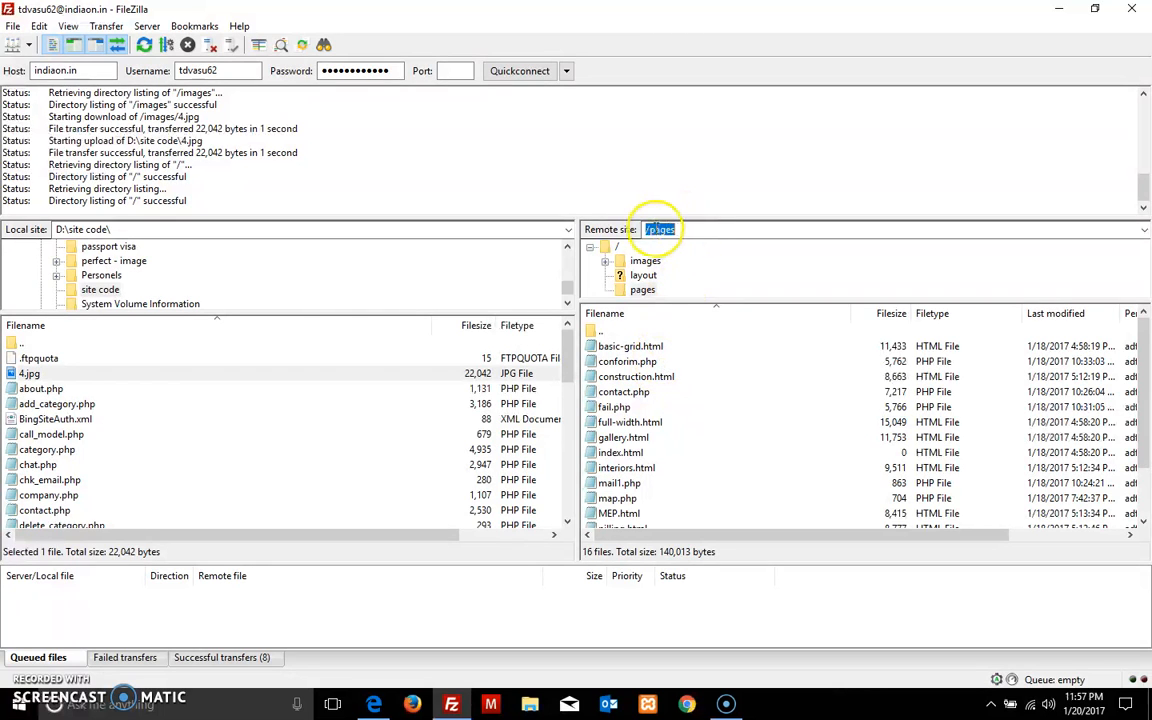
{"action": "scroll", "coordinate": [730, 497], "scroll_direction": "down", "scroll_amount": 2}
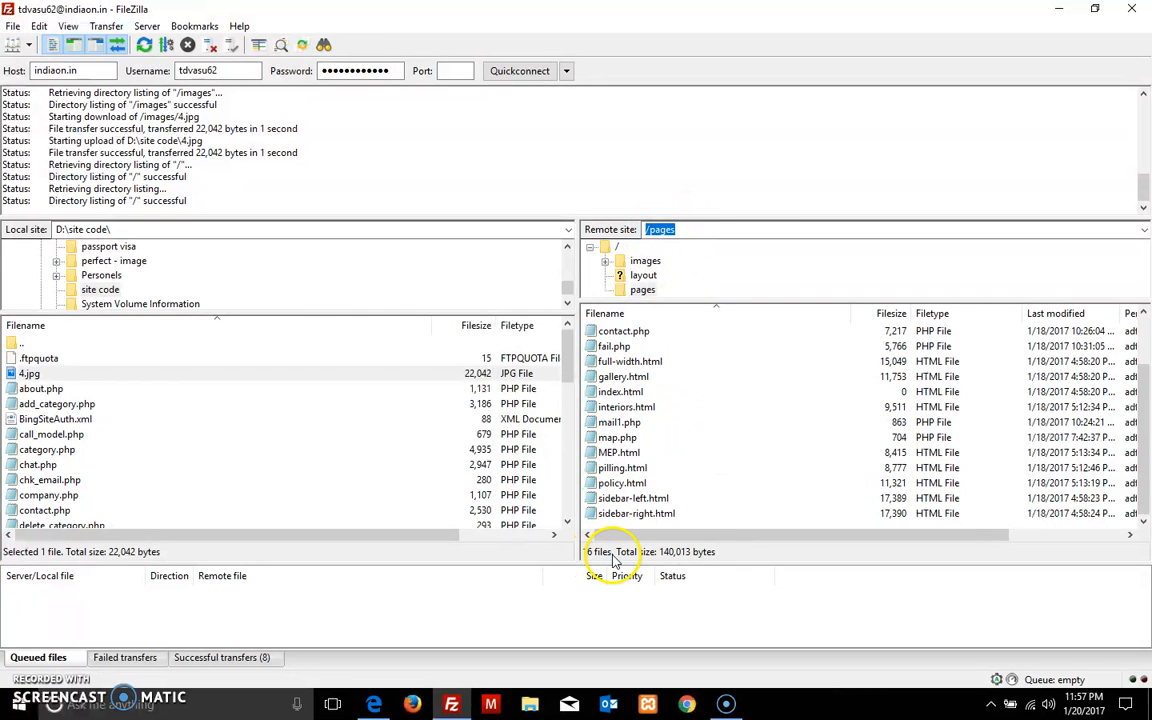
{"action": "scroll", "coordinate": [716, 446], "scroll_direction": "up", "scroll_amount": 2}
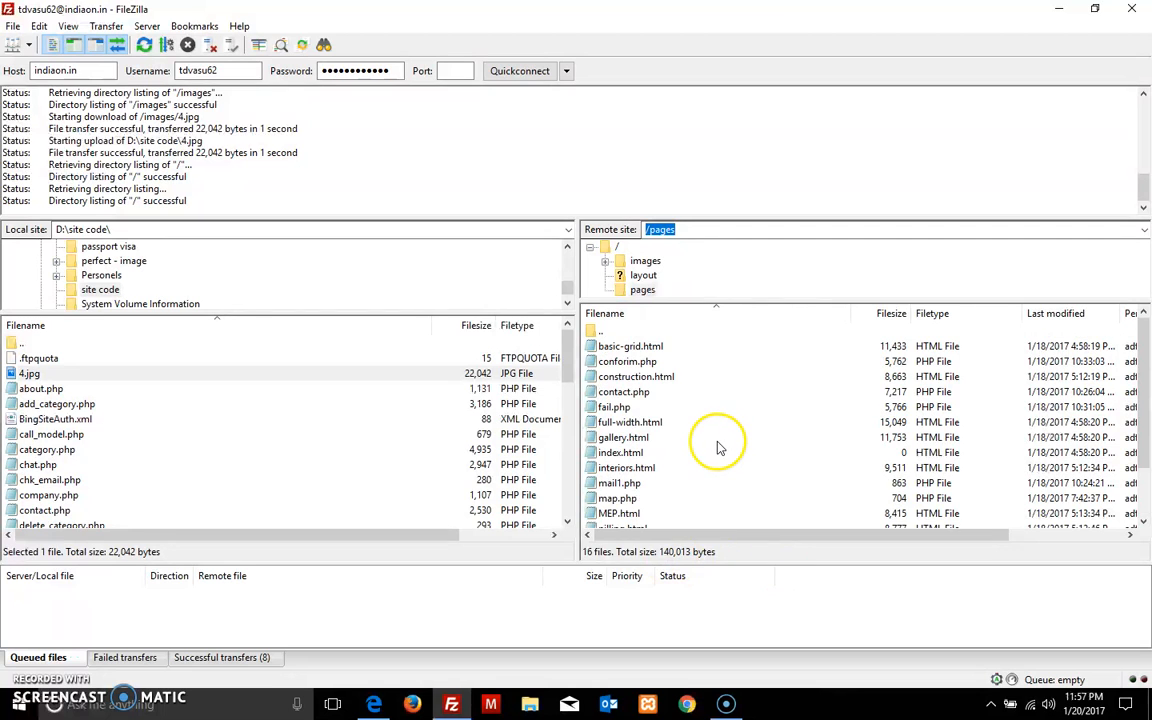
{"action": "scroll", "coordinate": [716, 438], "scroll_direction": "down", "scroll_amount": 2}
{"action": "scroll", "coordinate": [716, 438], "scroll_direction": "up", "scroll_amount": 2}
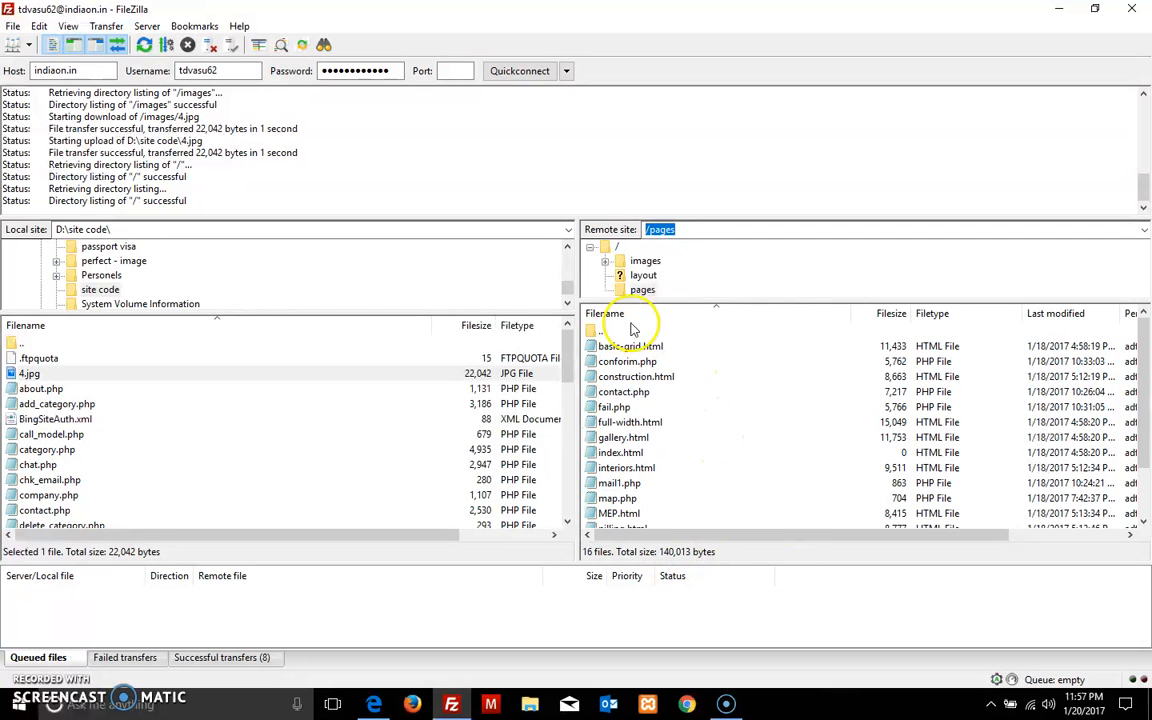
Step: Set the remote site path to / to return from the pages folder to the root directory
{"action": "left_click", "coordinate": [700, 233]}
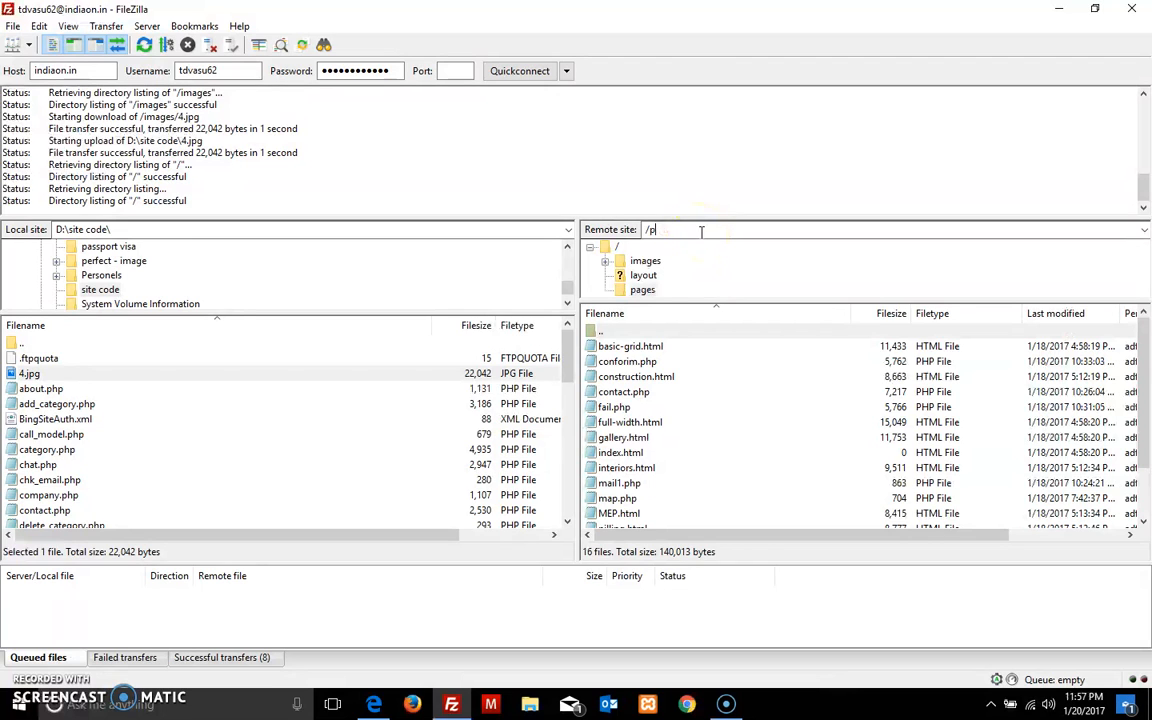
{"action": "key", "text": "BackSpace"}
{"action": "key", "text": "Return"}
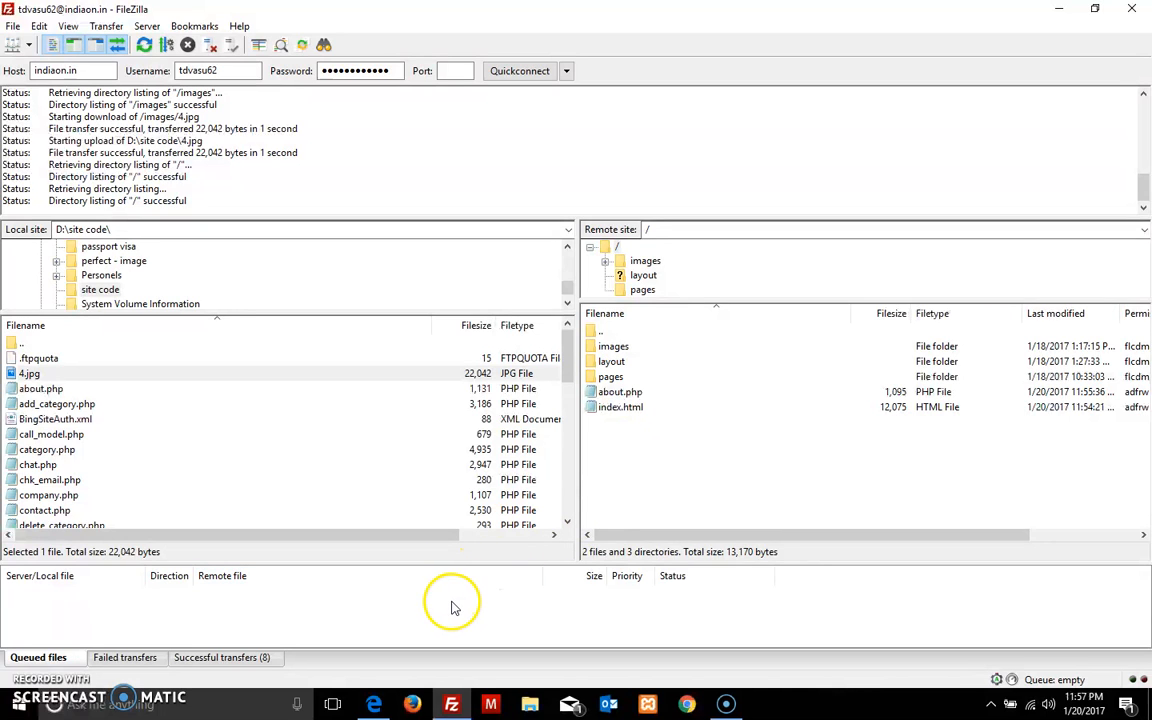
Step: Select all folders and files in the remote root directory, and clear the selection
{"action": "left_click", "coordinate": [605, 331]}
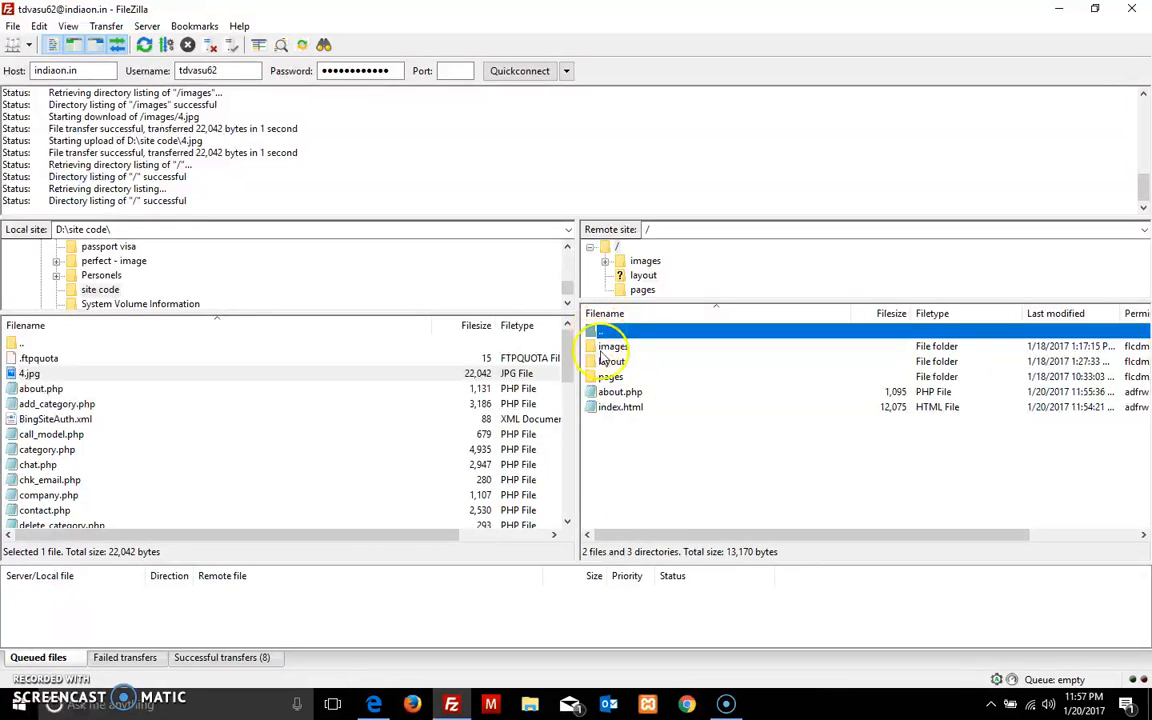
{"action": "left_click", "coordinate": [610, 407], "text": "shift"}
{"action": "left_click_drag", "start_coordinate": [645, 346], "coordinate": [744, 433]}
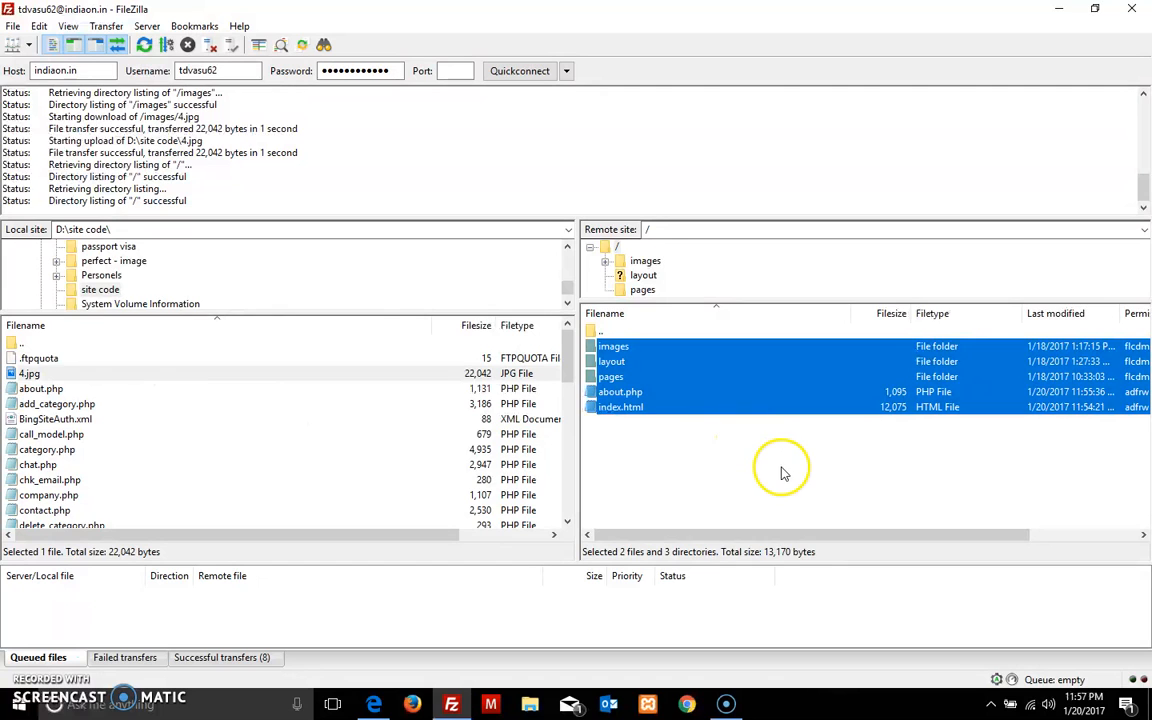
{"action": "left_click", "coordinate": [782, 468]}
Step: Switch the local site from D:\site code to the Desktop folder and select the corner folder there
{"action": "scroll", "coordinate": [110, 418], "scroll_direction": "down", "scroll_amount": 10}
{"action": "scroll", "coordinate": [118, 400], "scroll_direction": "up", "scroll_amount": 10}
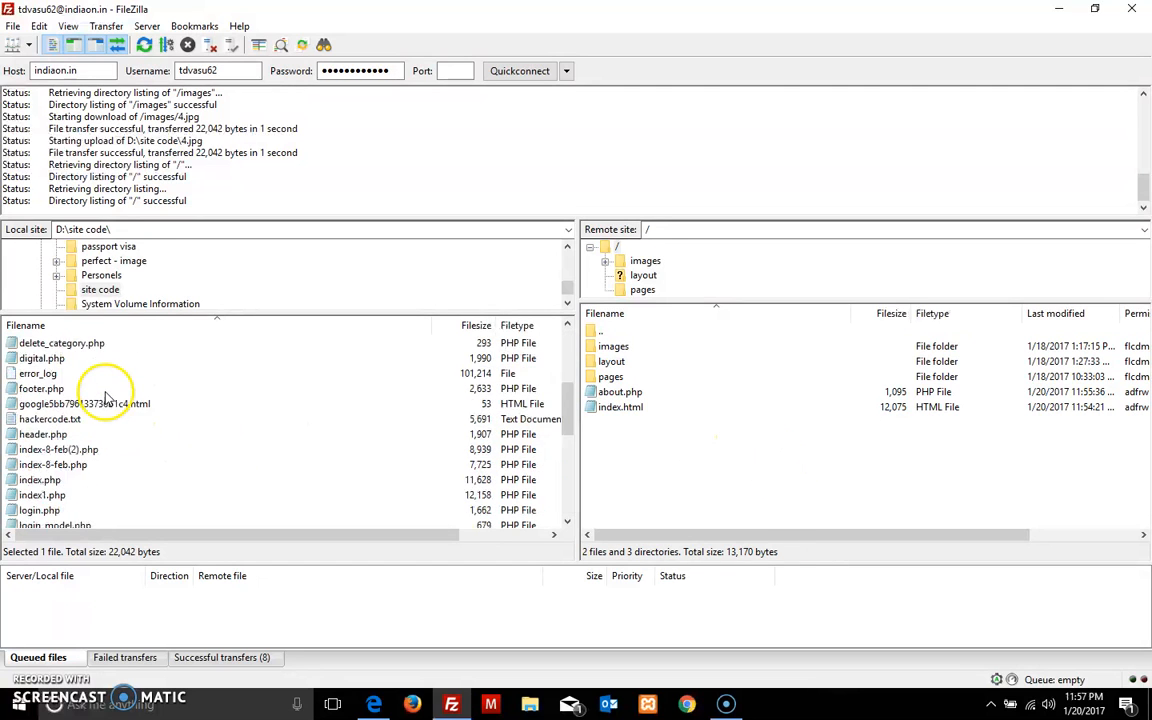
{"action": "scroll", "coordinate": [159, 267], "scroll_direction": "up", "scroll_amount": 8}
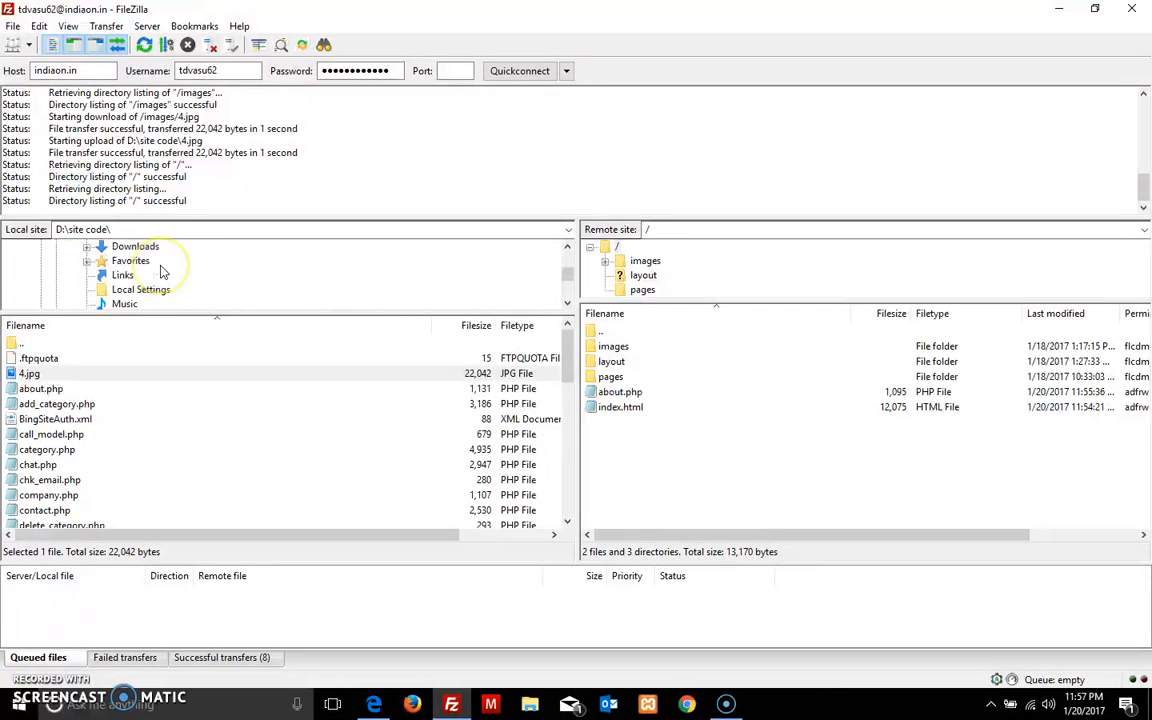
{"action": "scroll", "coordinate": [155, 270], "scroll_direction": "down", "scroll_amount": 3}
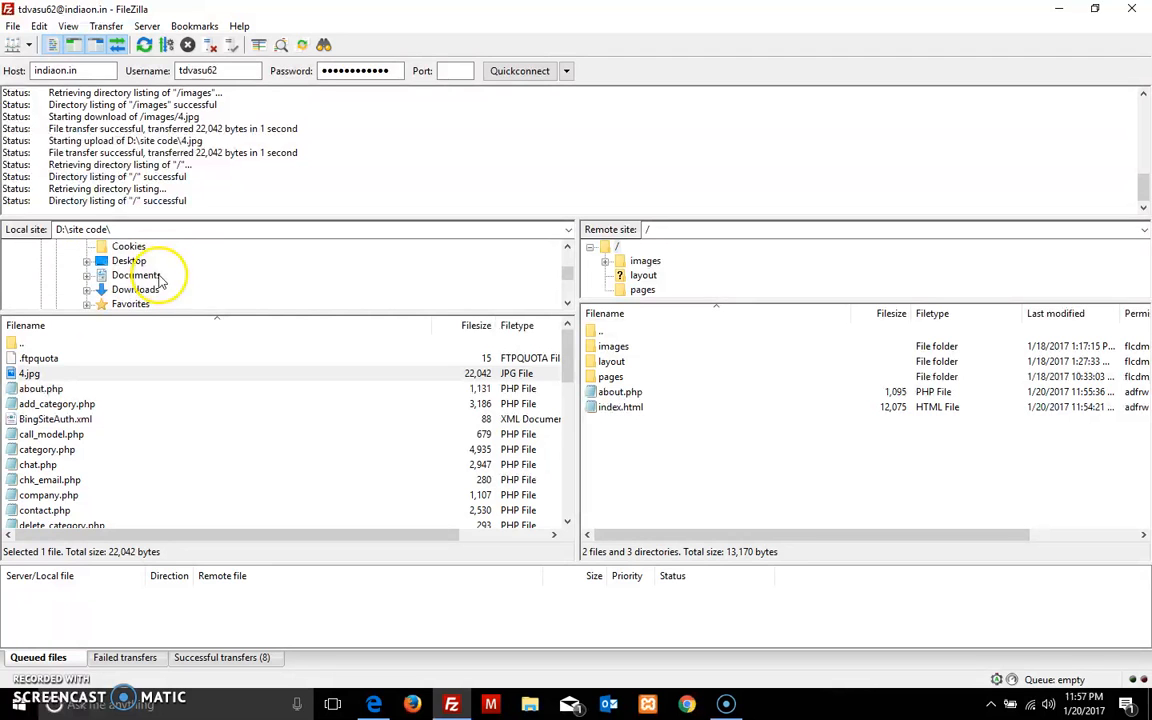
{"action": "left_click", "coordinate": [133, 261]}
{"action": "left_click_drag", "start_coordinate": [46, 377], "coordinate": [53, 417]}
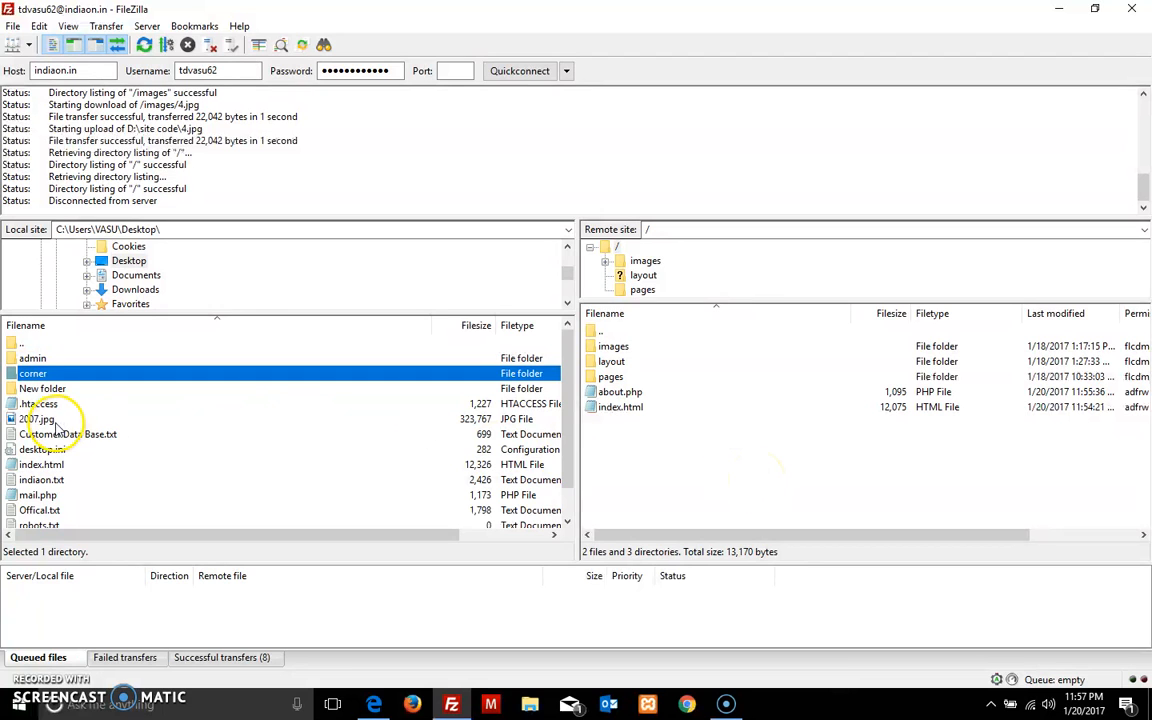
{"action": "left_click", "coordinate": [643, 430]}
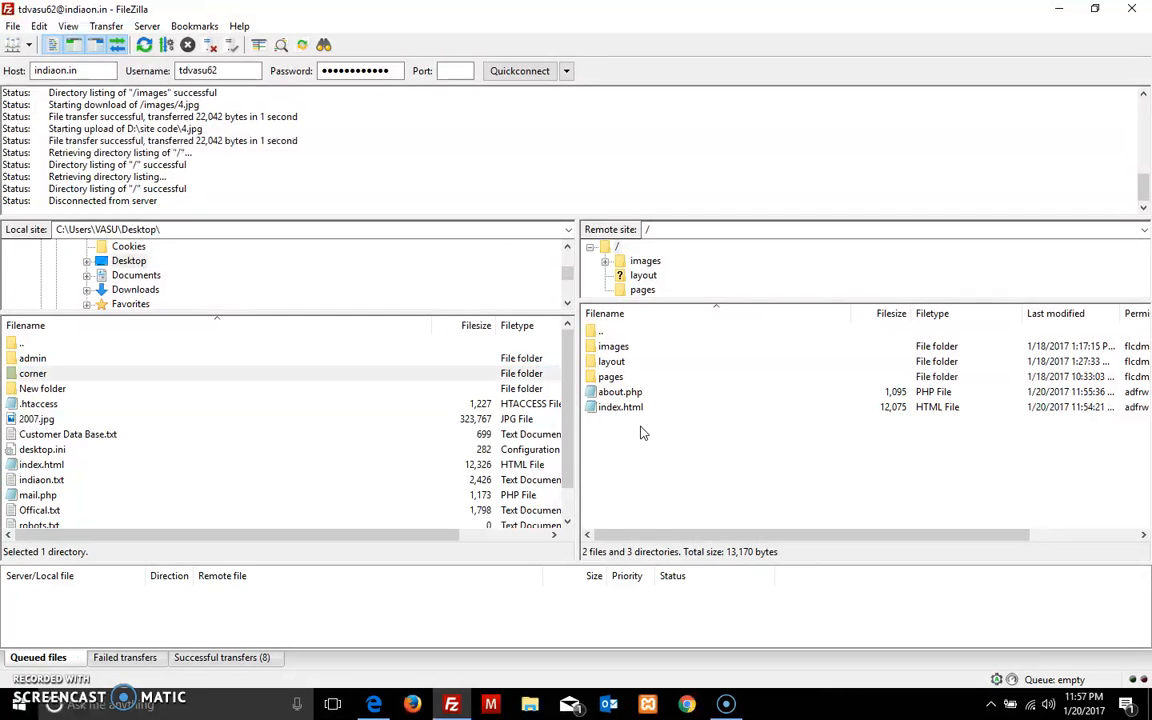